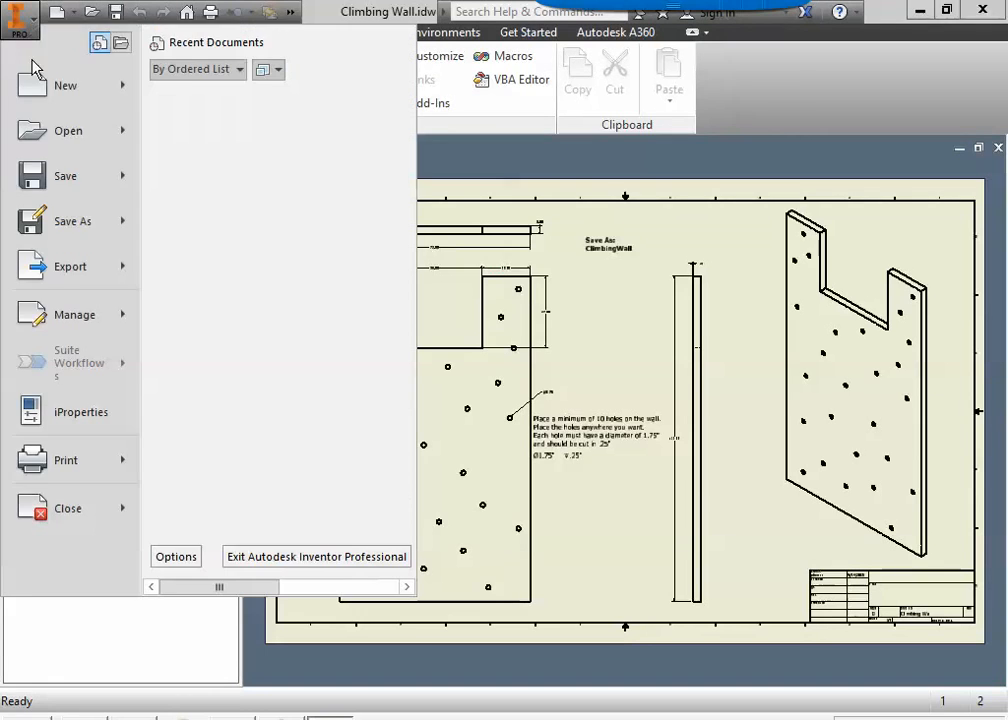
# Create a new part and start a 2D sketch on the front (XY) origin plane.
pyautogui.click(38, 87)
pyautogui.doubleClick(459, 205)
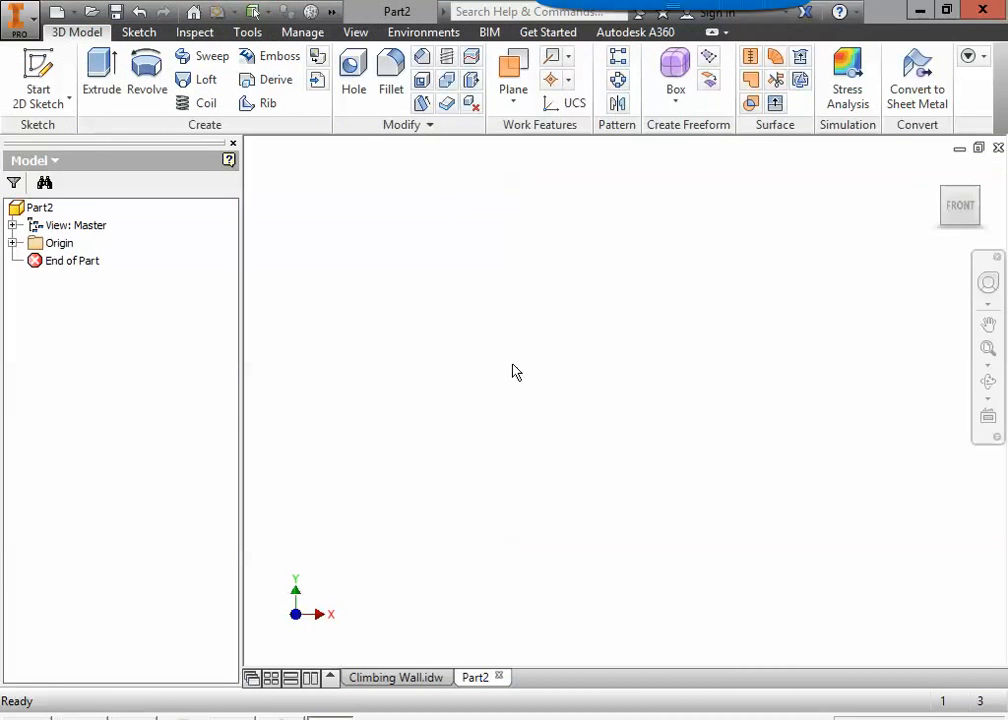
pyautogui.click(400, 680)
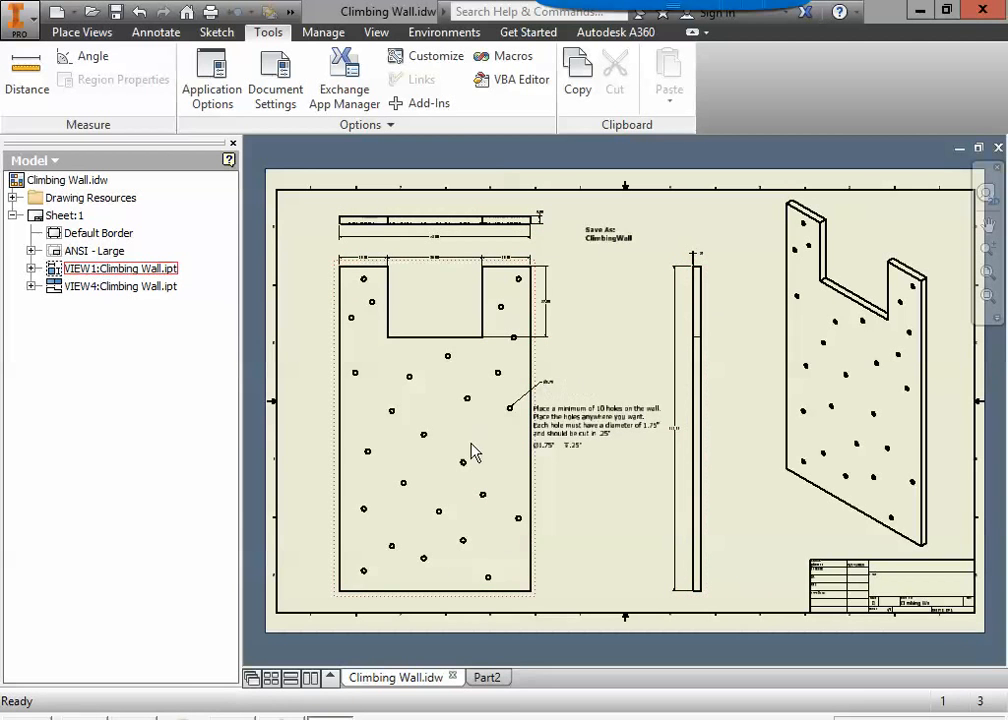
pyautogui.click(487, 677)
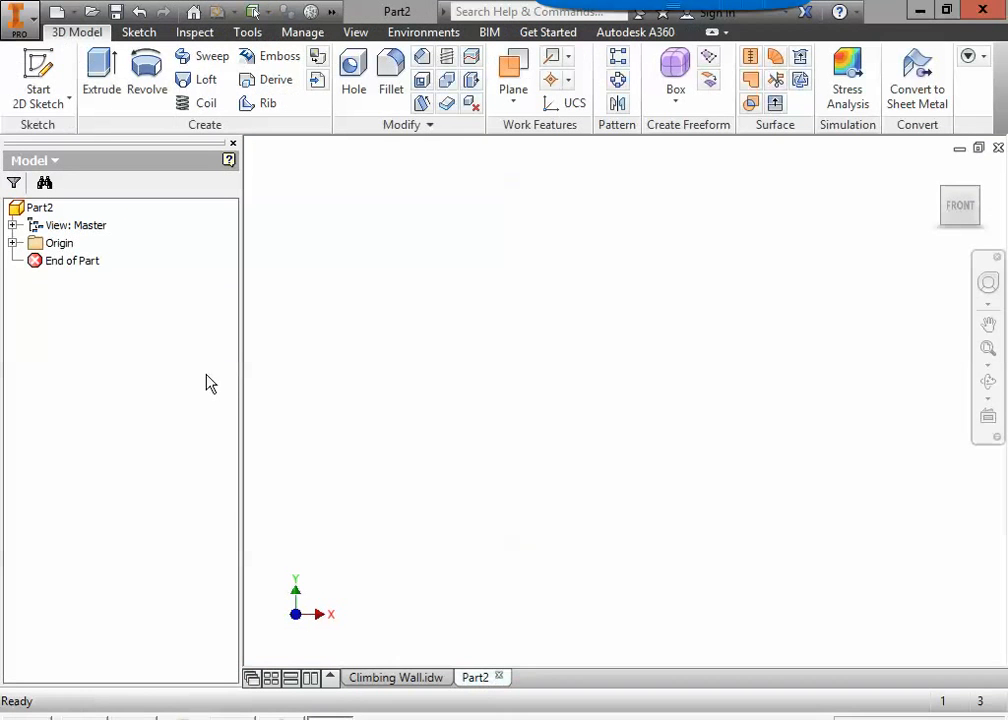
pyautogui.click(45, 66)
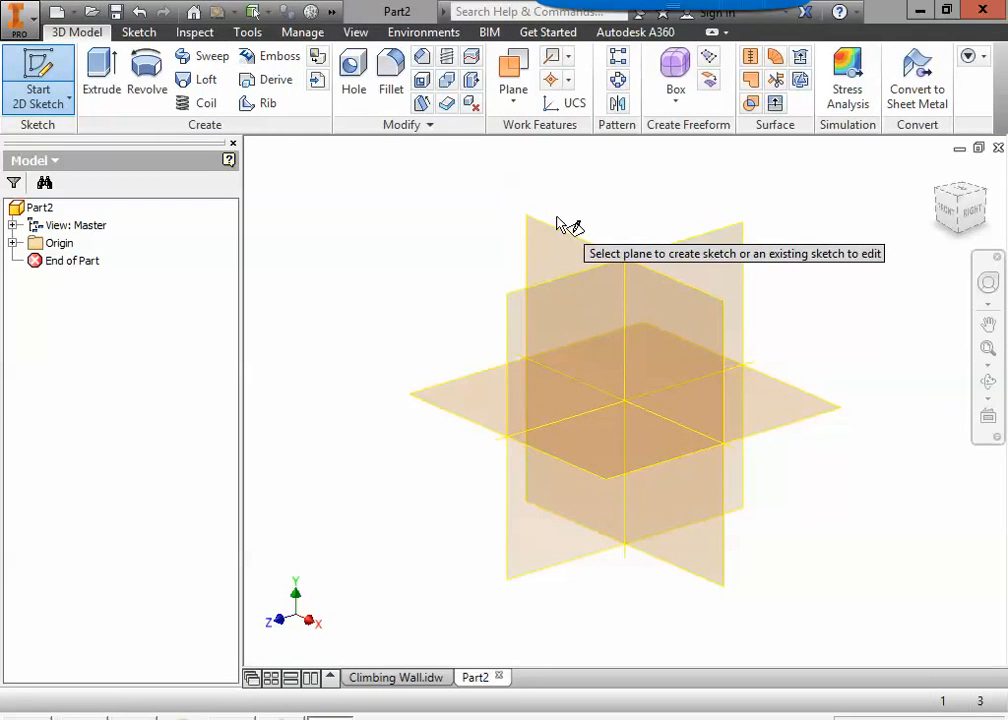
pyautogui.click(556, 250)
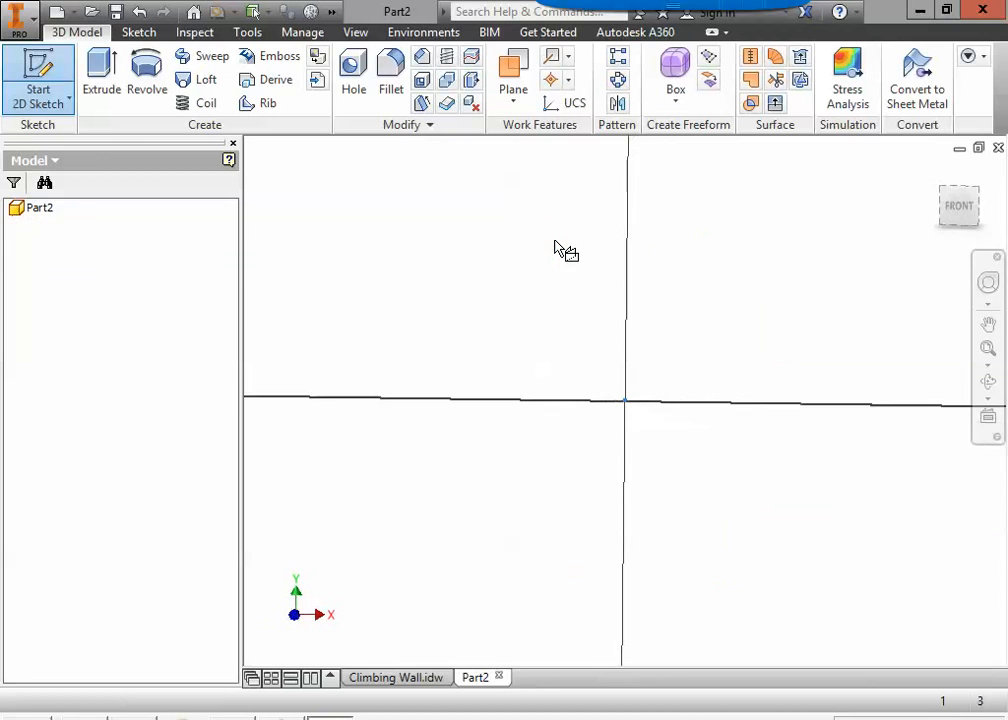
# Examine the Climbing Wall drawing for the wall's overall width and height, the notch dimensions and the hole notes.
pyautogui.click(398, 679)
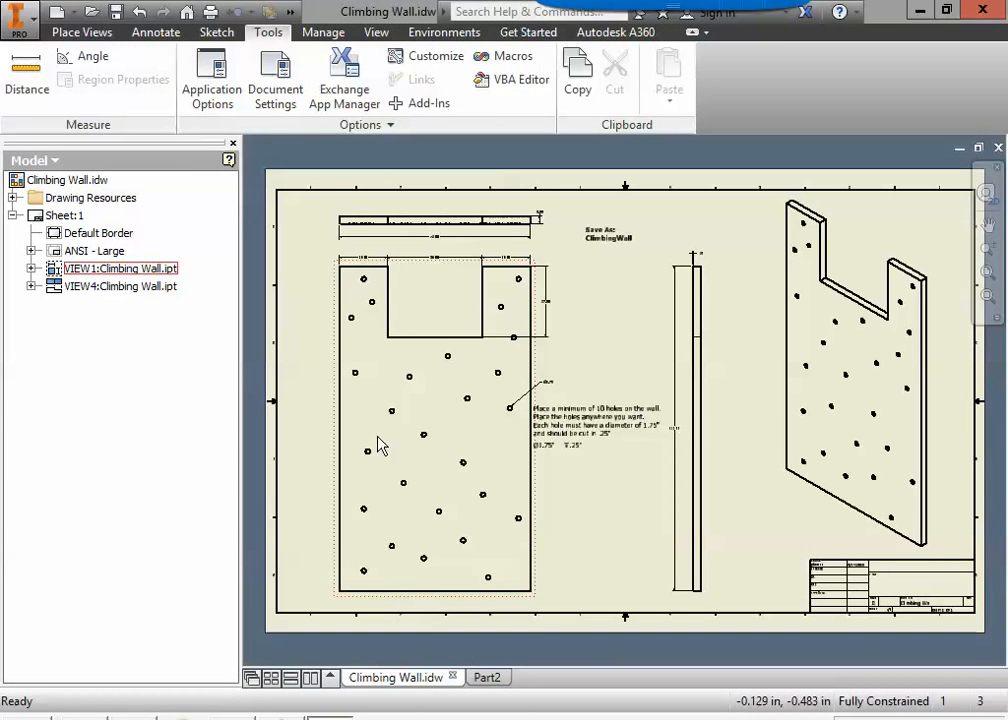
pyautogui.scroll(5, 420, 310)
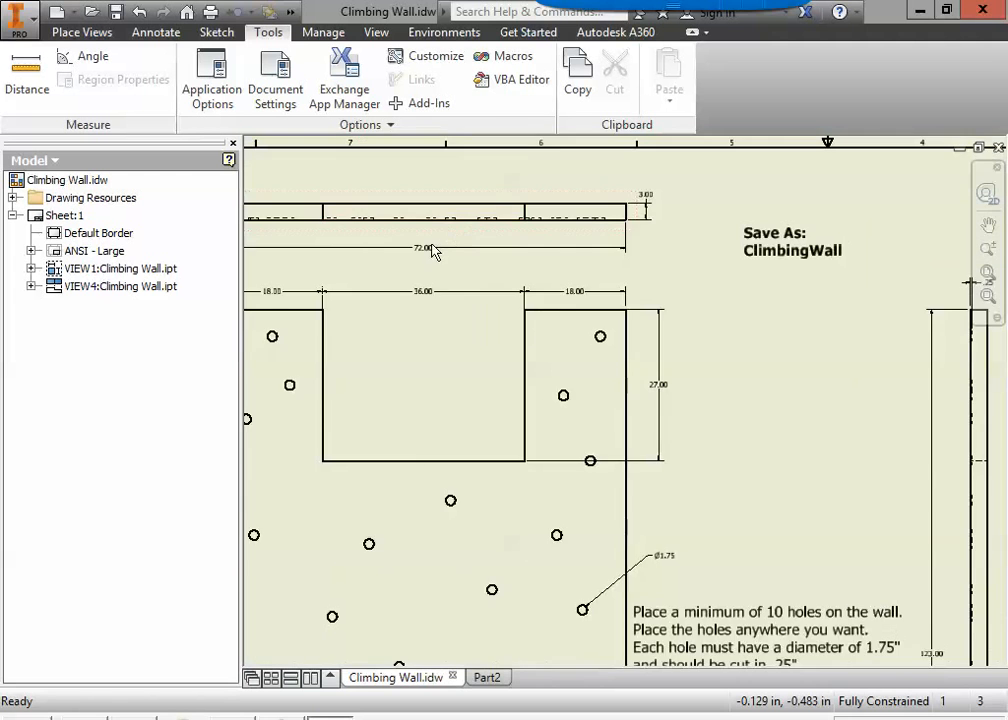
pyautogui.moveTo(420, 325); pyautogui.dragTo(591, 405, button='middle')
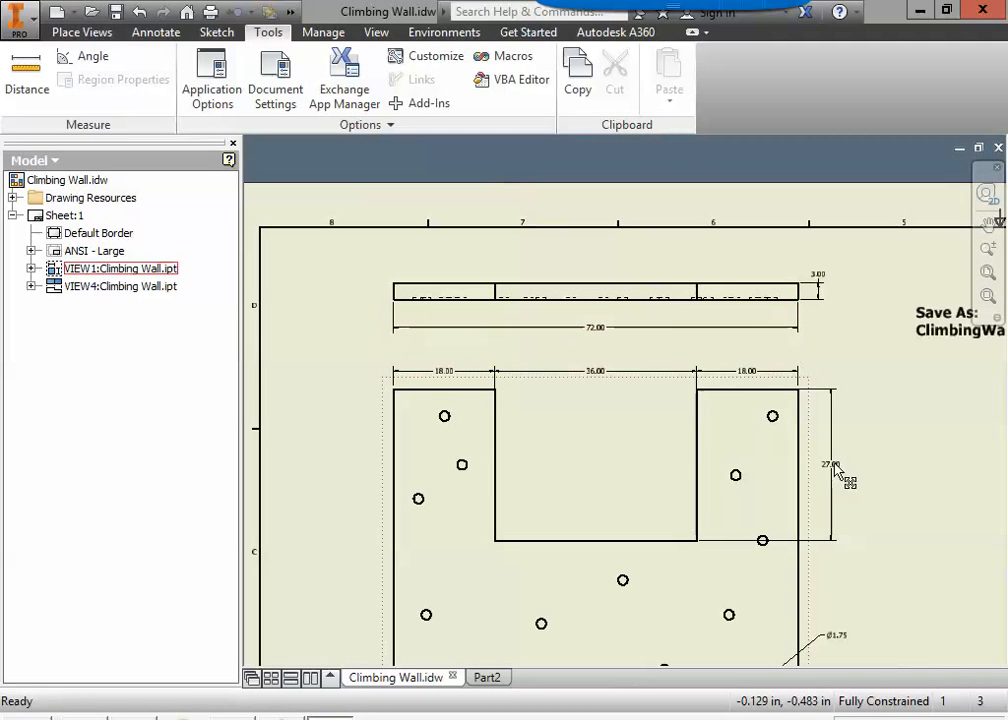
pyautogui.moveTo(918, 542)
pyautogui.mouseDown(button='middle')
pyautogui.moveTo(610, 308)
pyautogui.moveTo(604, 292)
pyautogui.mouseUp(button='middle')
pyautogui.scroll(-3, 788, 518)
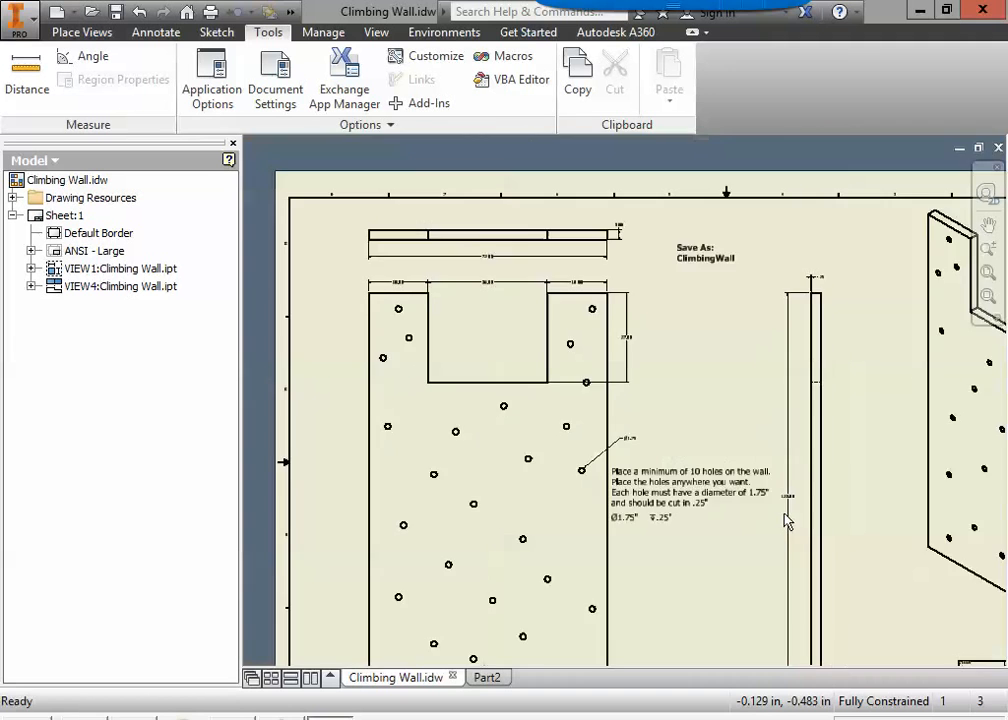
pyautogui.moveTo(760, 480)
pyautogui.mouseDown(button='middle')
pyautogui.moveTo(725, 367)
pyautogui.moveTo(695, 387)
pyautogui.moveTo(783, 364)
pyautogui.mouseUp(button='middle')
pyautogui.scroll(6, 730, 360)
pyautogui.scroll(-2, 728, 356)
pyautogui.scroll(-2, 725, 355)
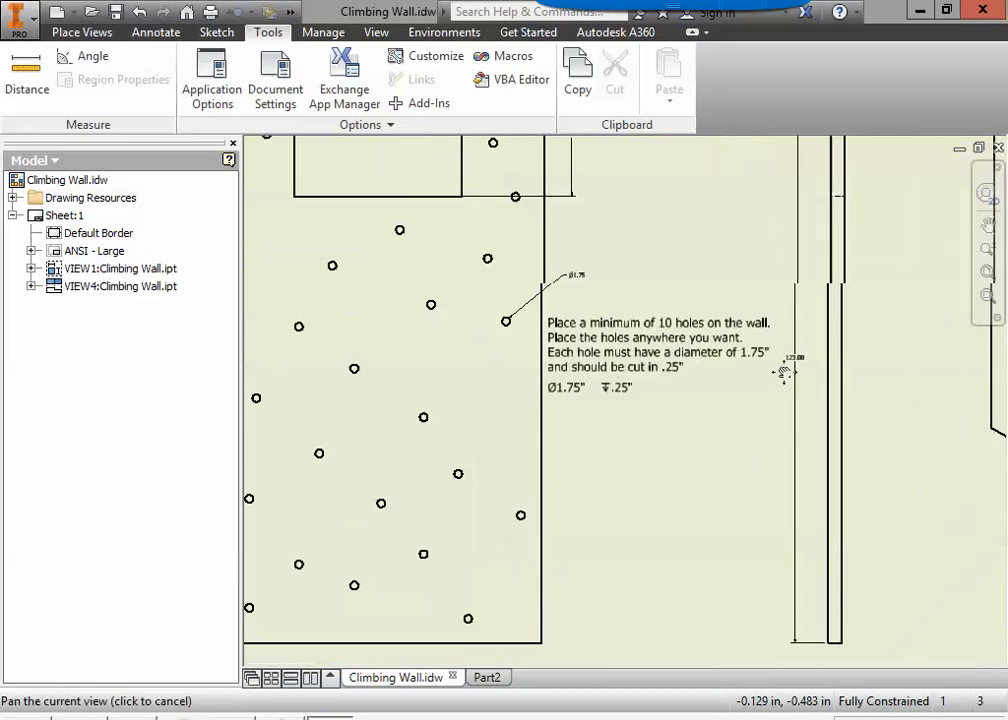
pyautogui.scroll(-2, 786, 372)
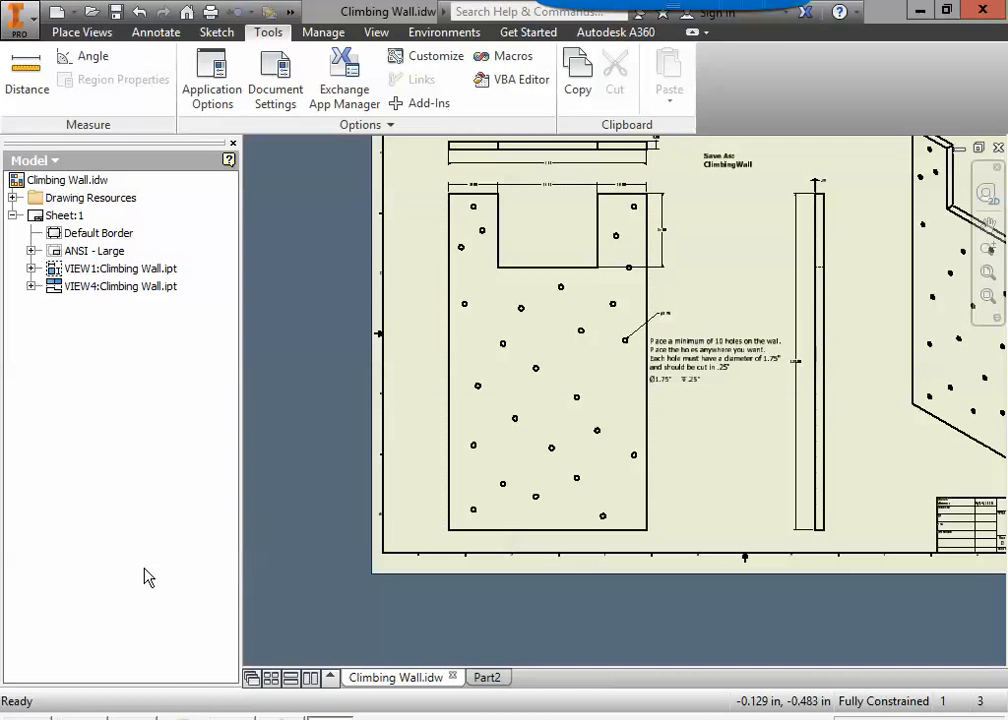
# In the new part's sketch, draw a 72 in horizontal line from the origin toward positive X as the wall's bottom edge.
pyautogui.click(484, 678)
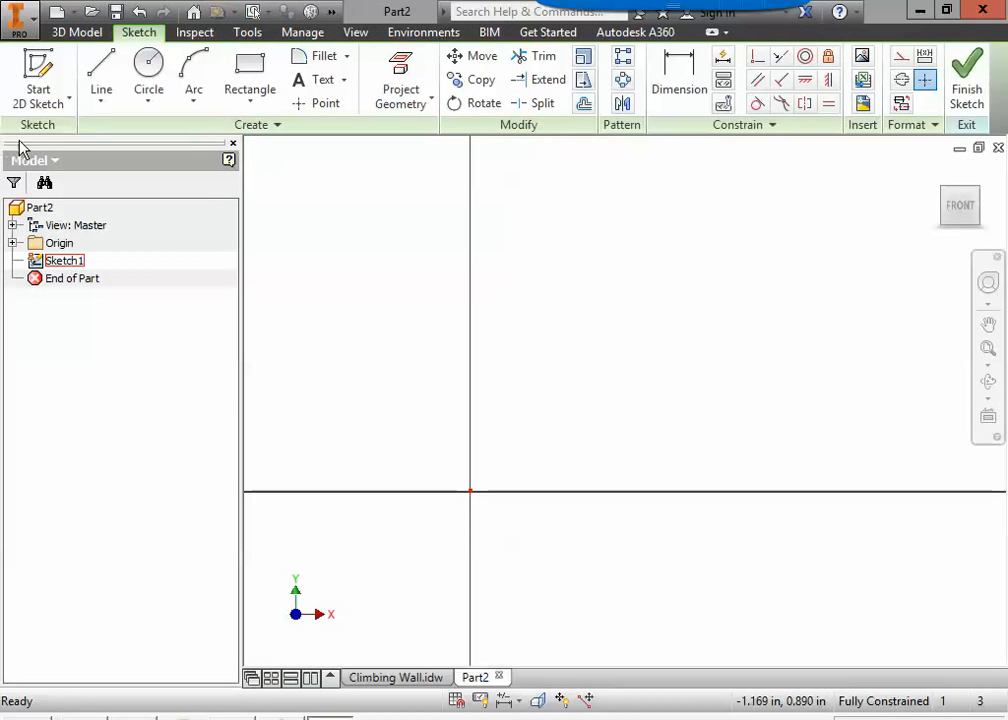
pyautogui.click(101, 78)
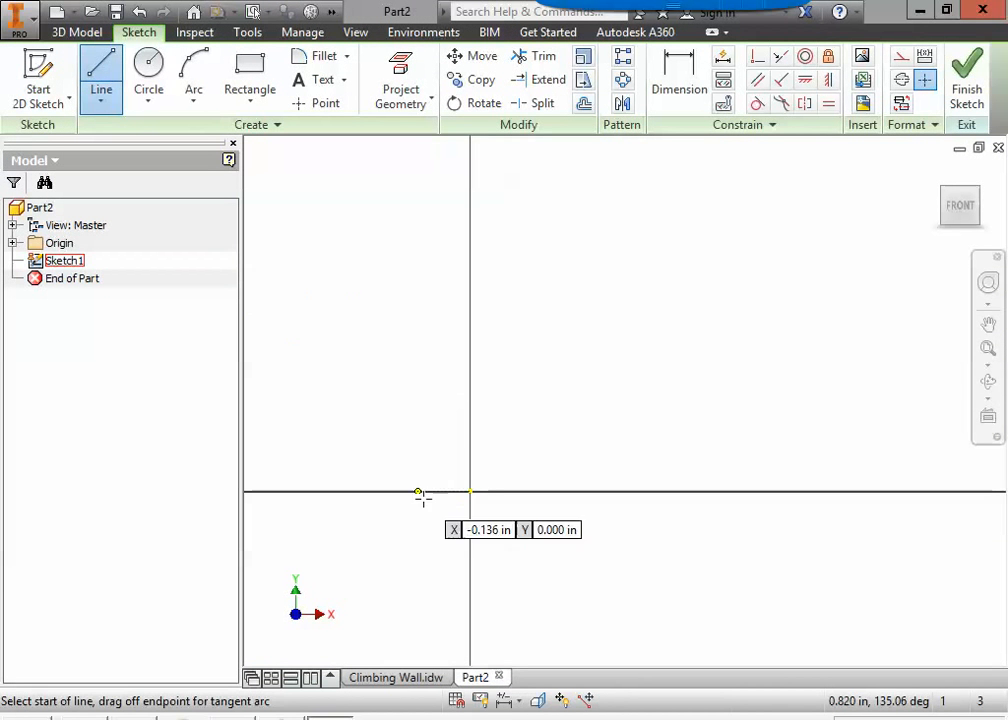
pyautogui.click(471, 491)
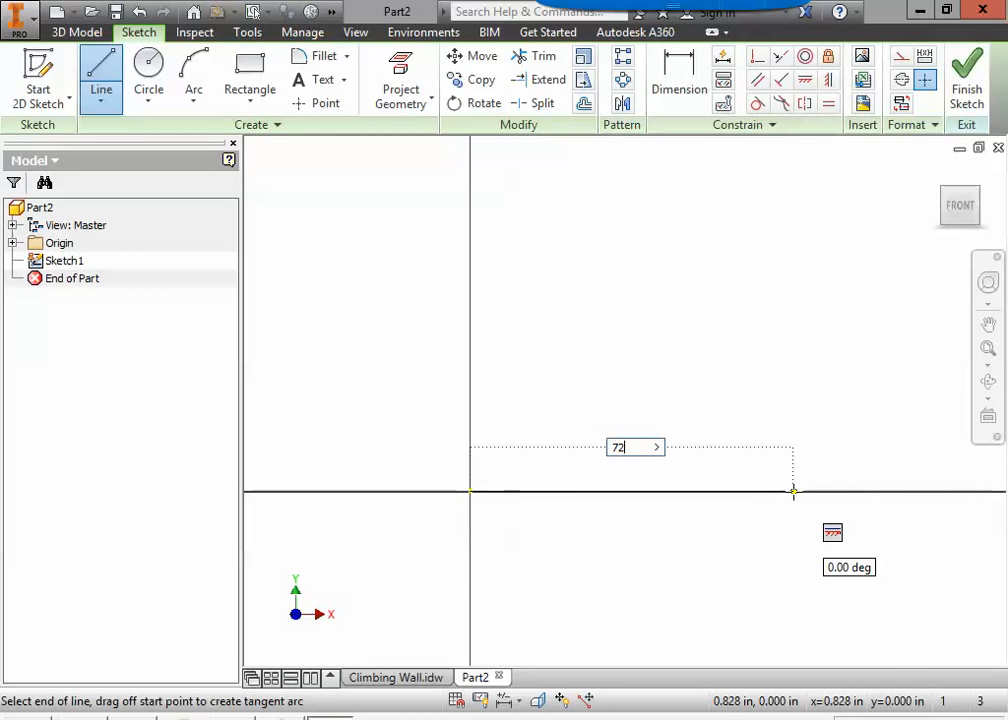
pyautogui.write('72')
pyautogui.press('Return')
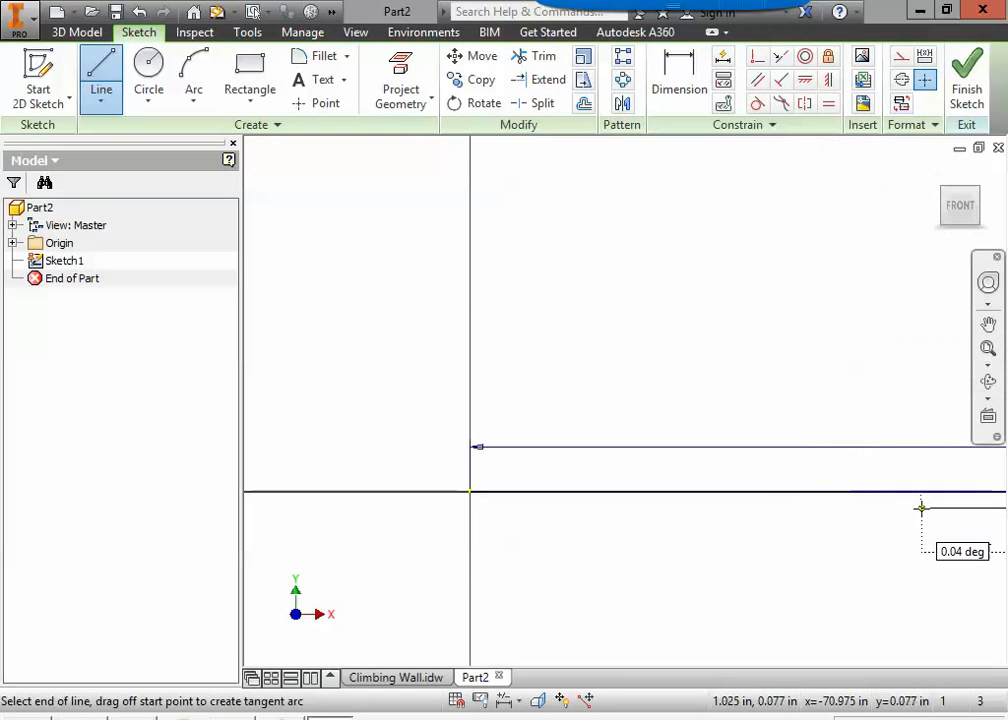
# Draw a 123 in vertical line up from the bottom edge's right endpoint, then end the line chain.
pyautogui.click(990, 350)
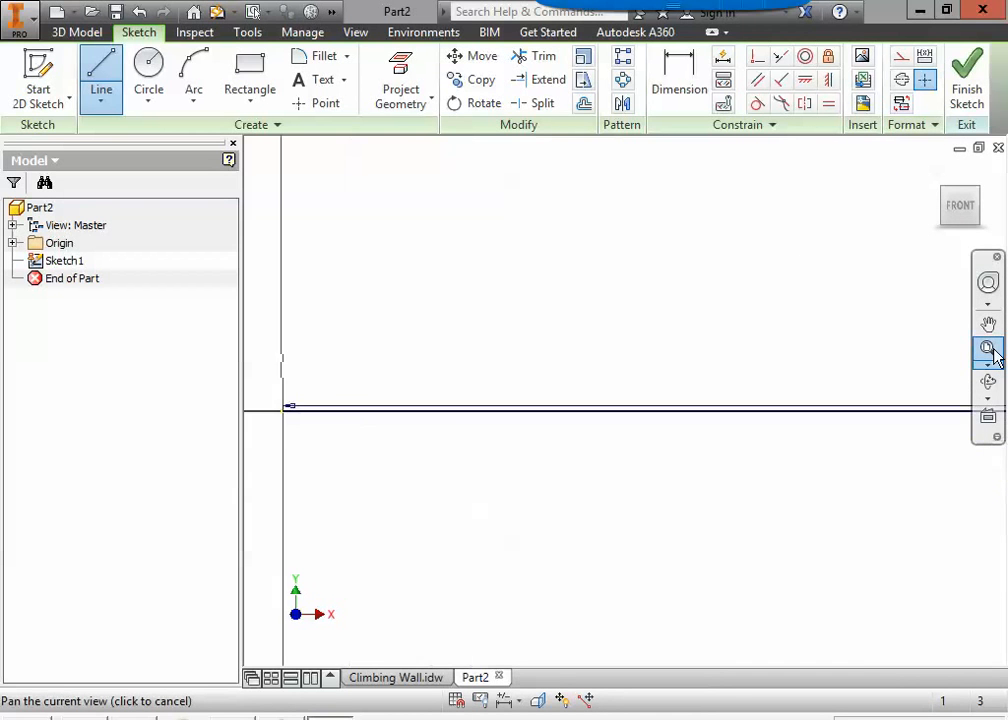
pyautogui.scroll(-2, 800, 435)
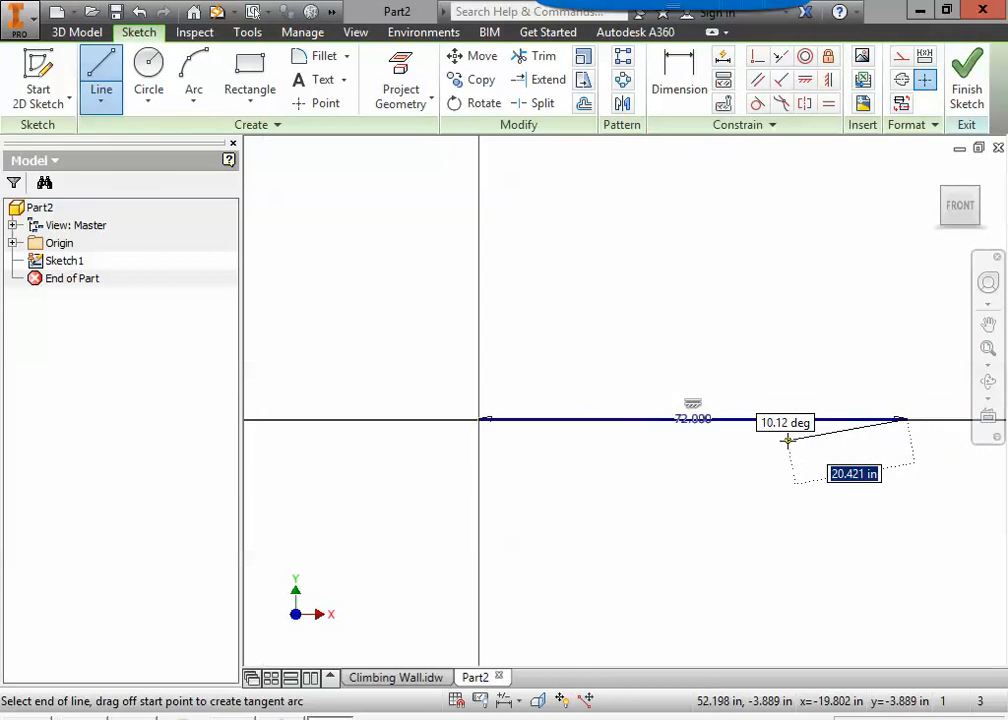
pyautogui.moveTo(787, 441)
pyautogui.mouseDown(button='middle')
pyautogui.moveTo(747, 466)
pyautogui.moveTo(662, 487)
pyautogui.mouseUp(button='middle')
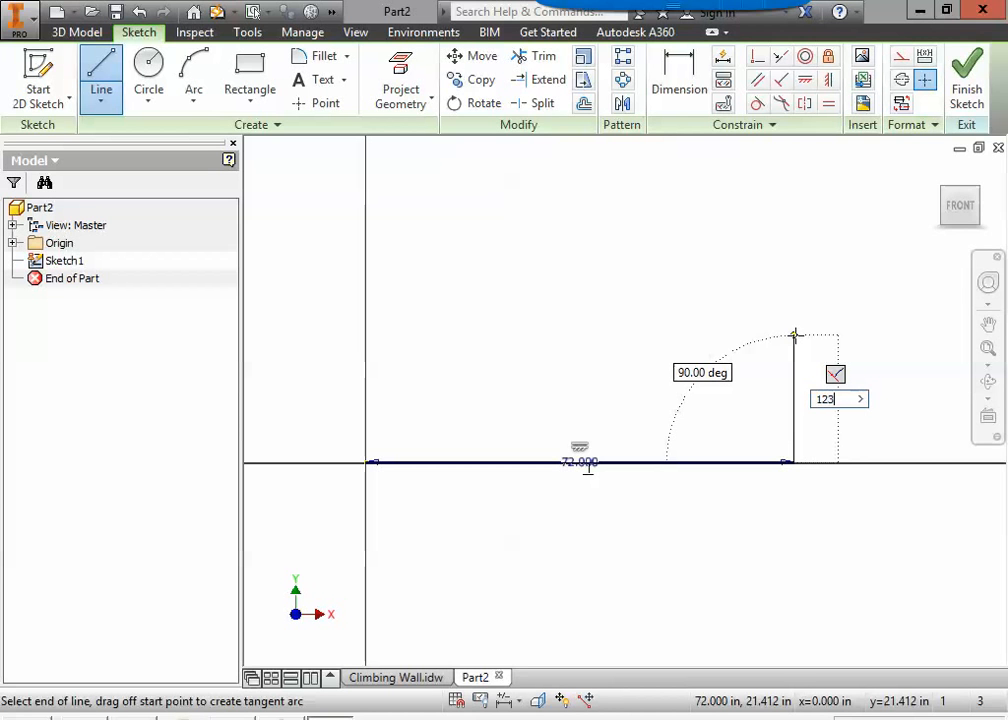
pyautogui.press('Return')
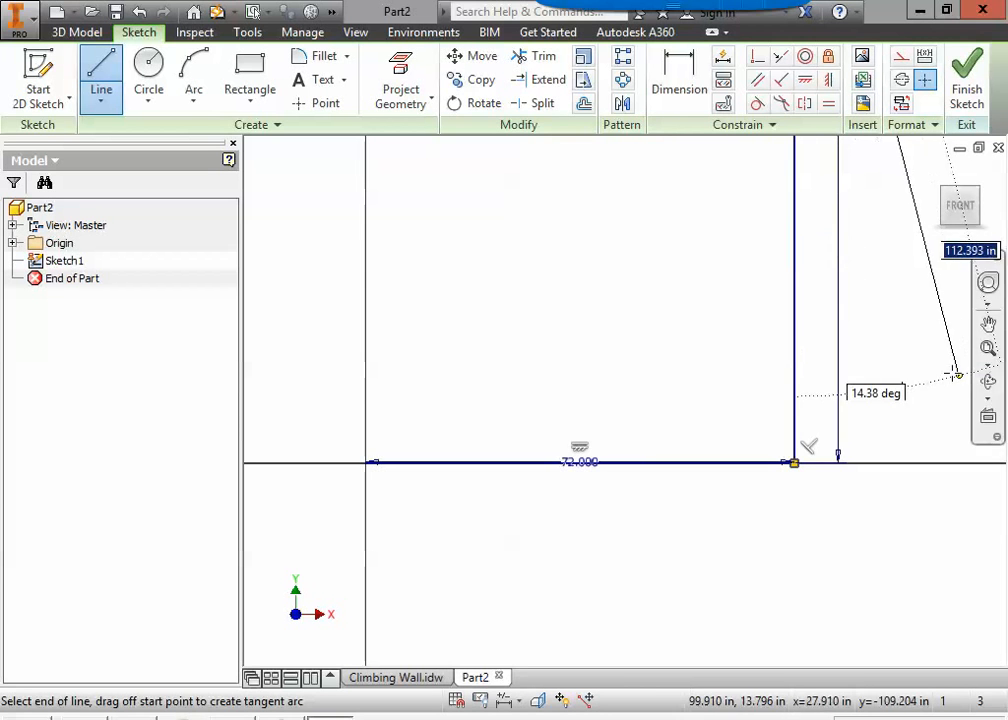
pyautogui.click(990, 350)
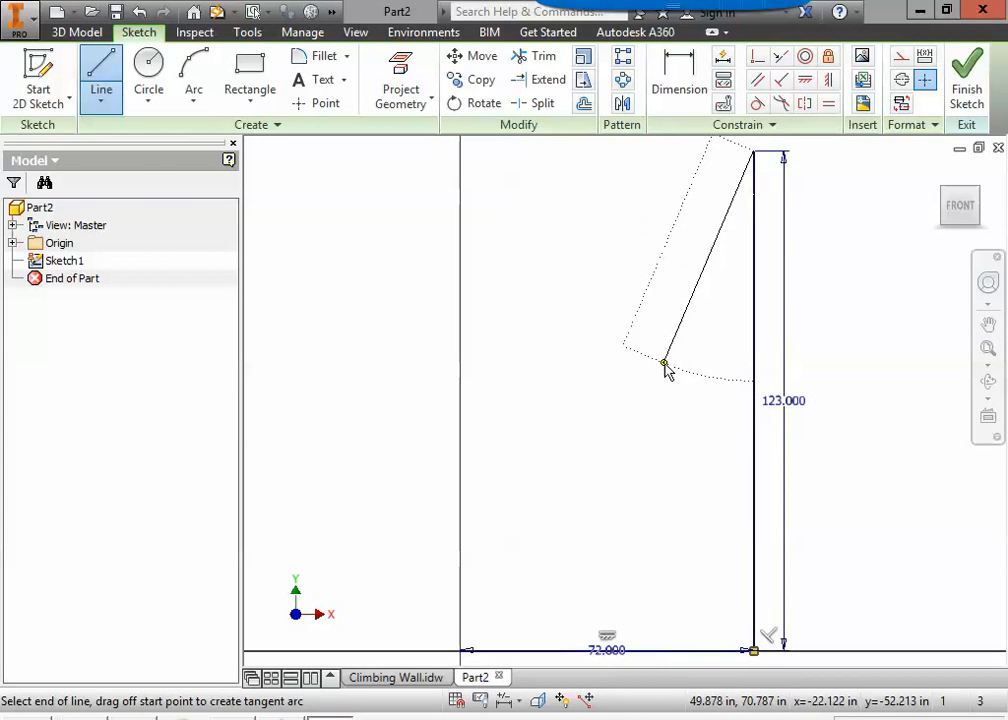
pyautogui.press('Escape')
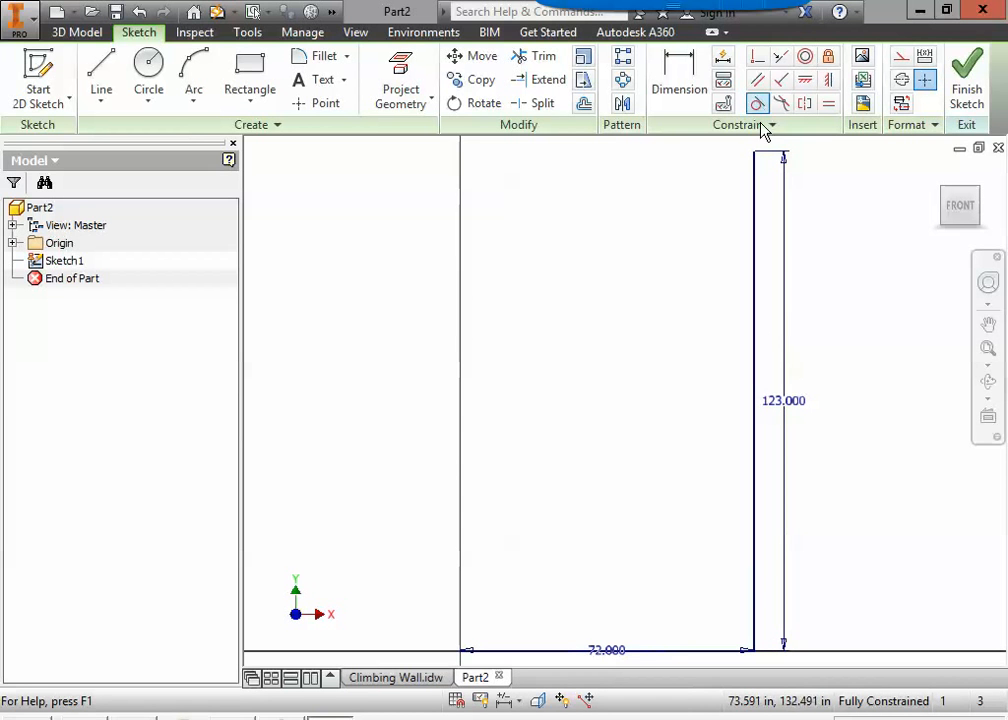
# Check the notch dimensions in the Climbing Wall drawing and draw an 18 in horizontal line leftward from the top of the 123 in edge.
pyautogui.click(387, 677)
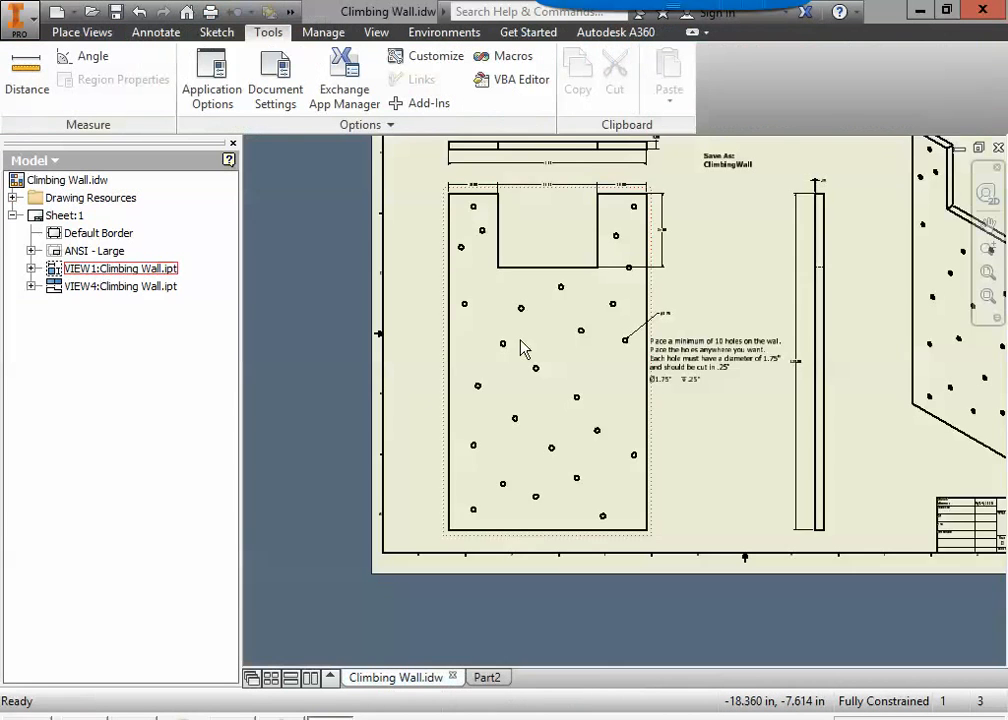
pyautogui.moveTo(522, 349)
pyautogui.mouseDown(button='middle')
pyautogui.moveTo(601, 367)
pyautogui.moveTo(610, 349)
pyautogui.moveTo(645, 368)
pyautogui.mouseUp(button='middle')
pyautogui.scroll(3, 601, 344)
pyautogui.scroll(-5, 601, 344)
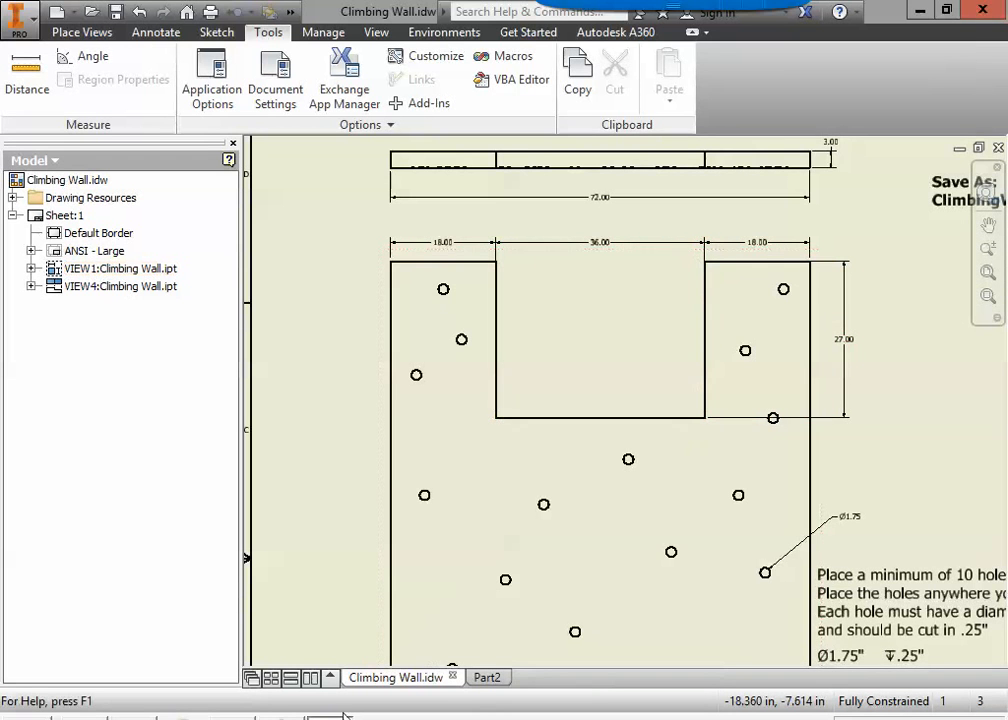
pyautogui.click(485, 679)
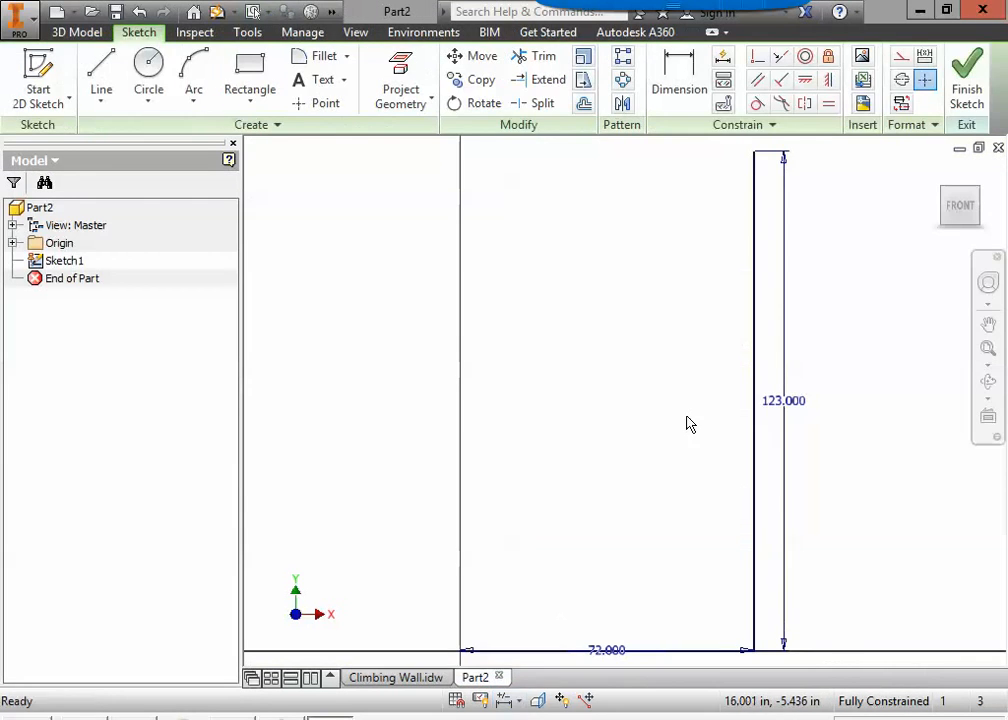
pyautogui.moveTo(676, 392); pyautogui.dragTo(671, 436, button='middle')
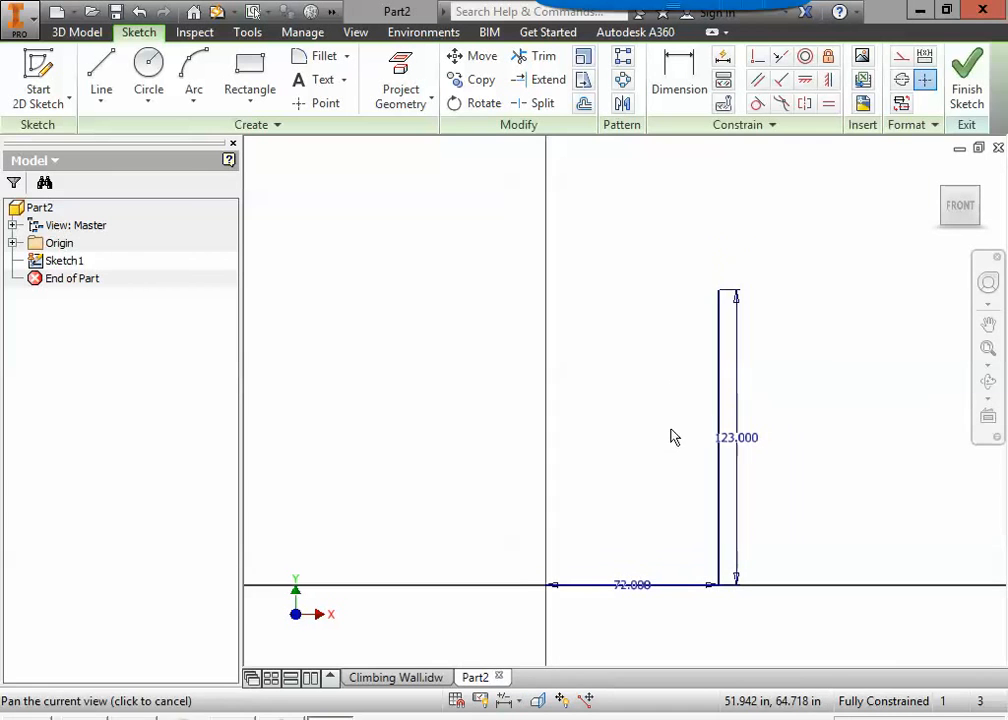
pyautogui.click(110, 78)
pyautogui.scroll(-3, 685, 272)
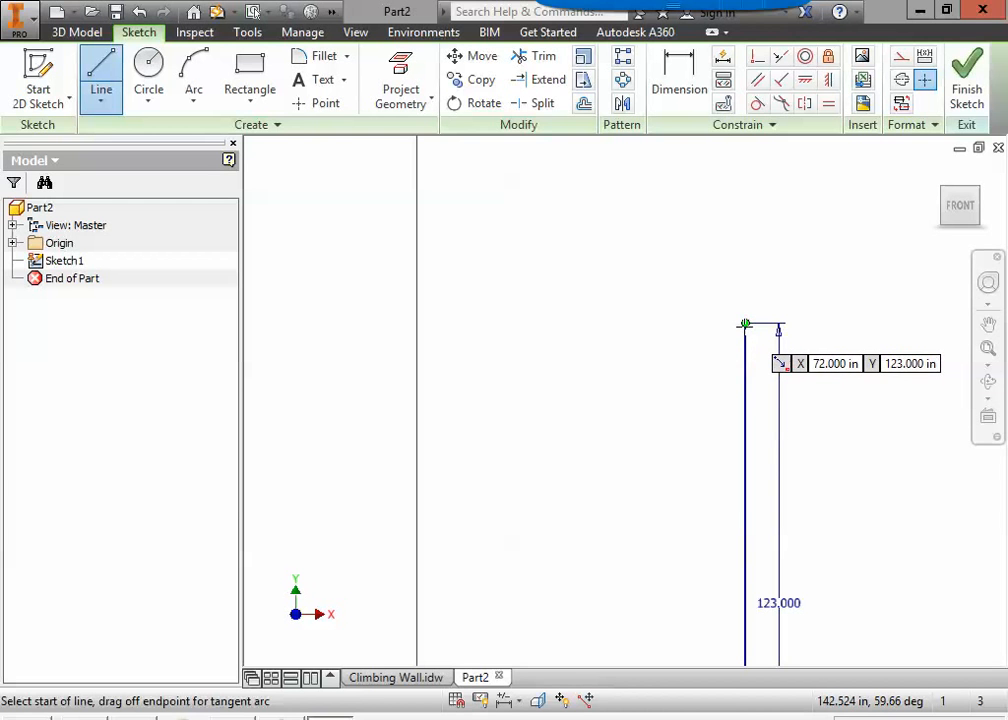
pyautogui.click(745, 324)
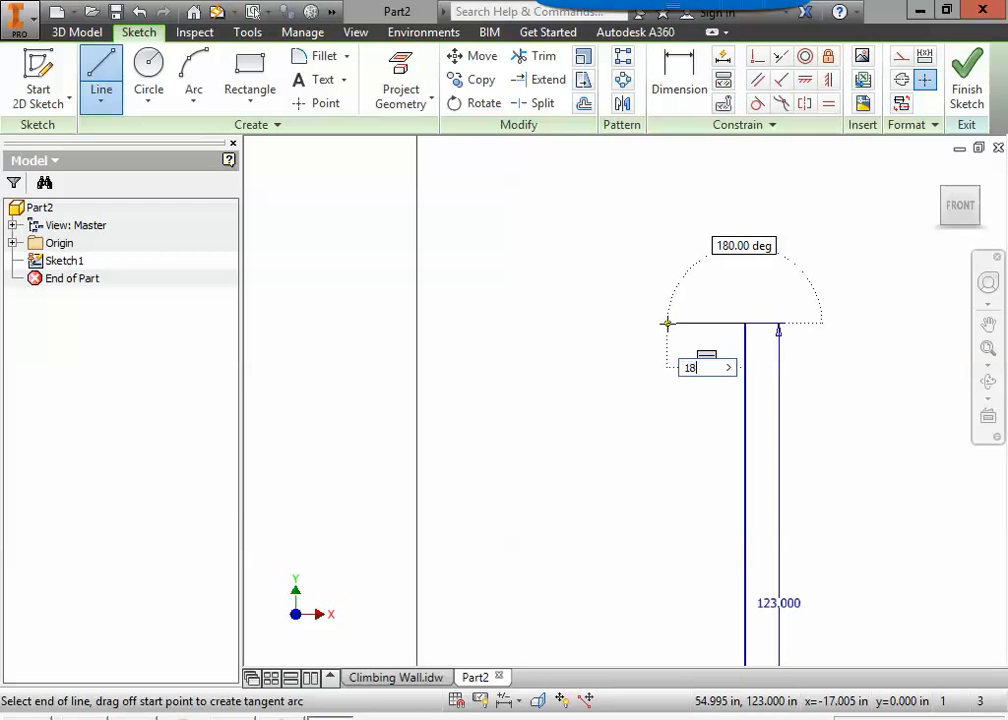
pyautogui.press('Return')
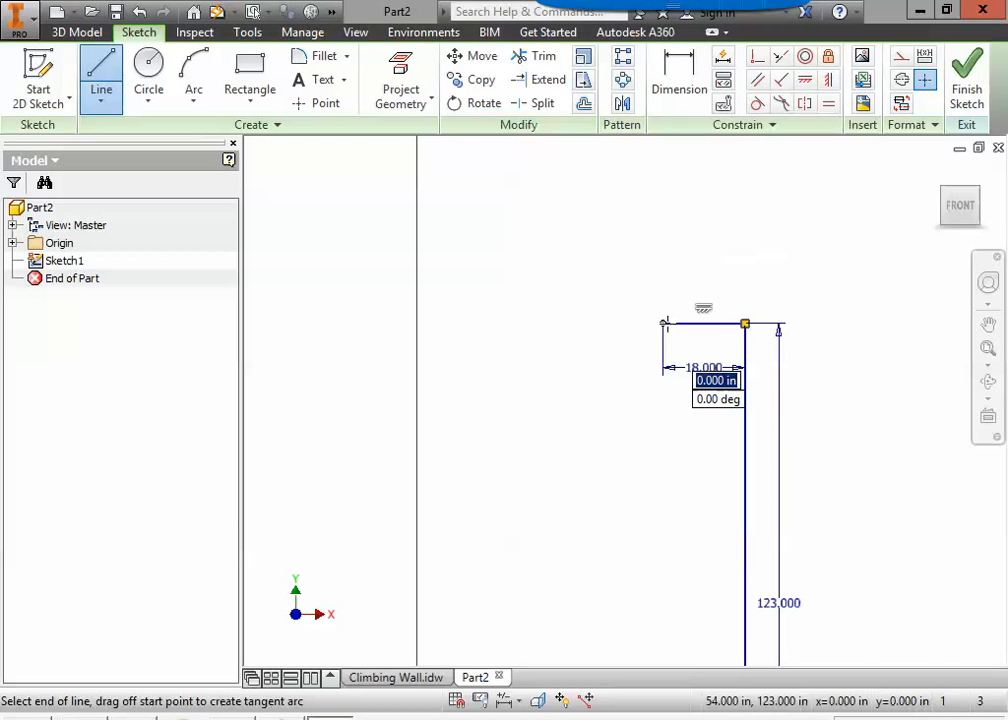
# Draw a 27 in vertical line down from the left end of the 18 in top edge and end the line chain.
pyautogui.moveTo(663, 324); pyautogui.dragTo(662, 441)
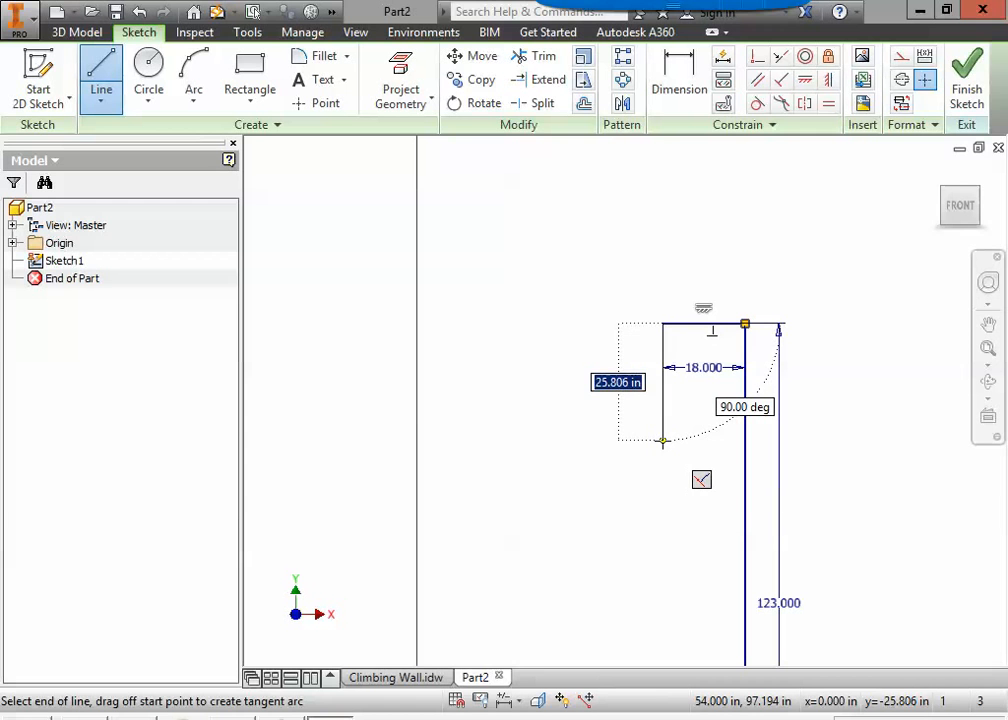
pyautogui.write('27')
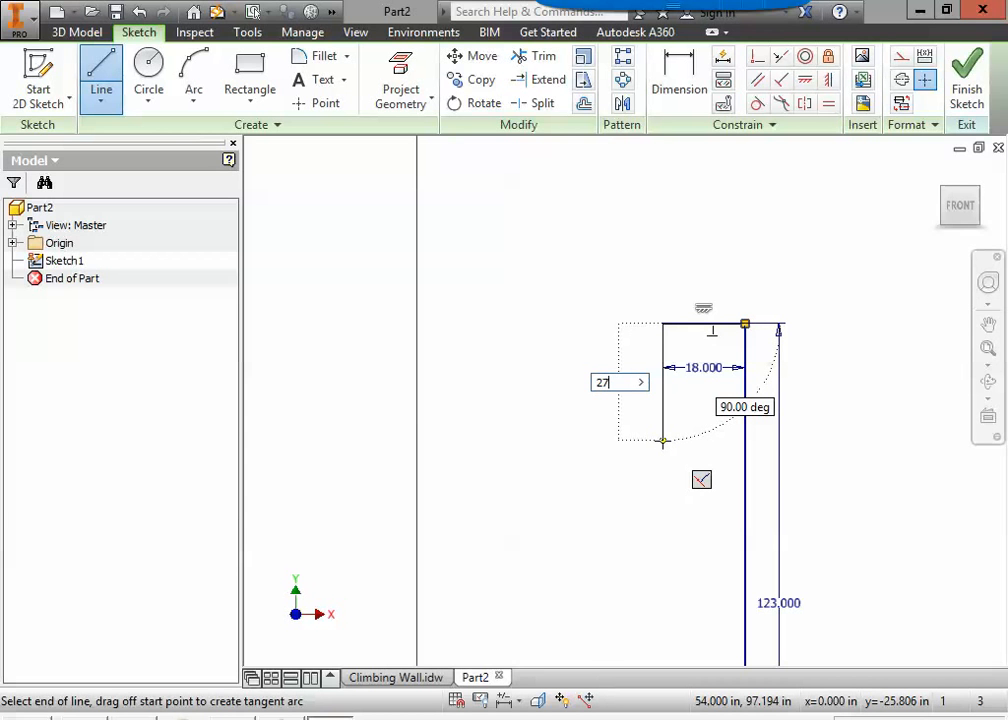
pyautogui.press('Return')
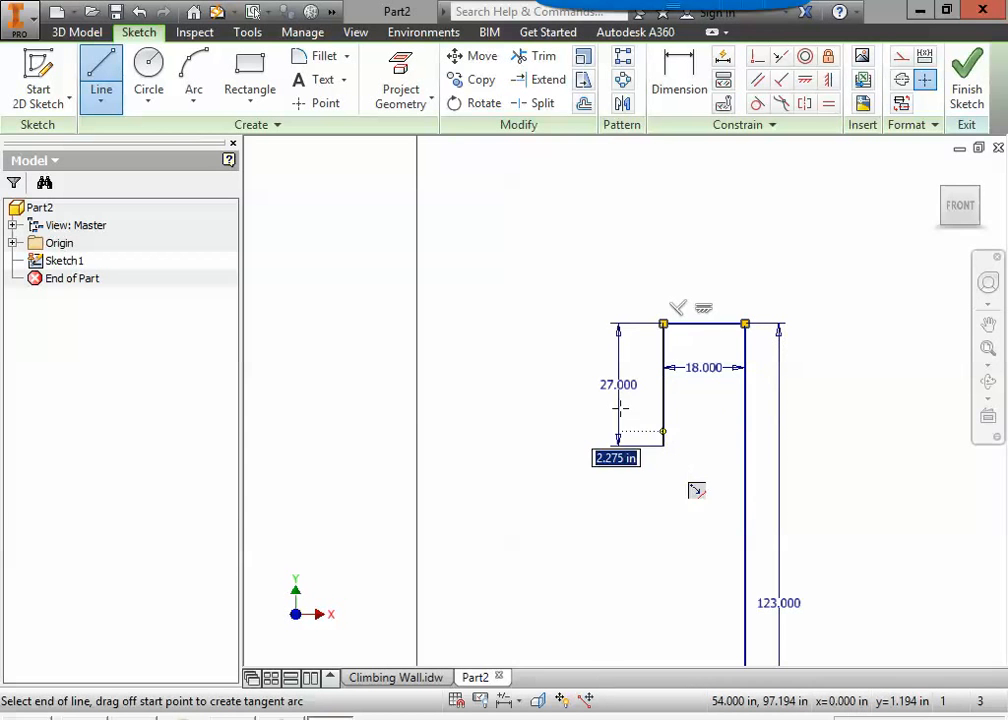
pyautogui.press('Escape')
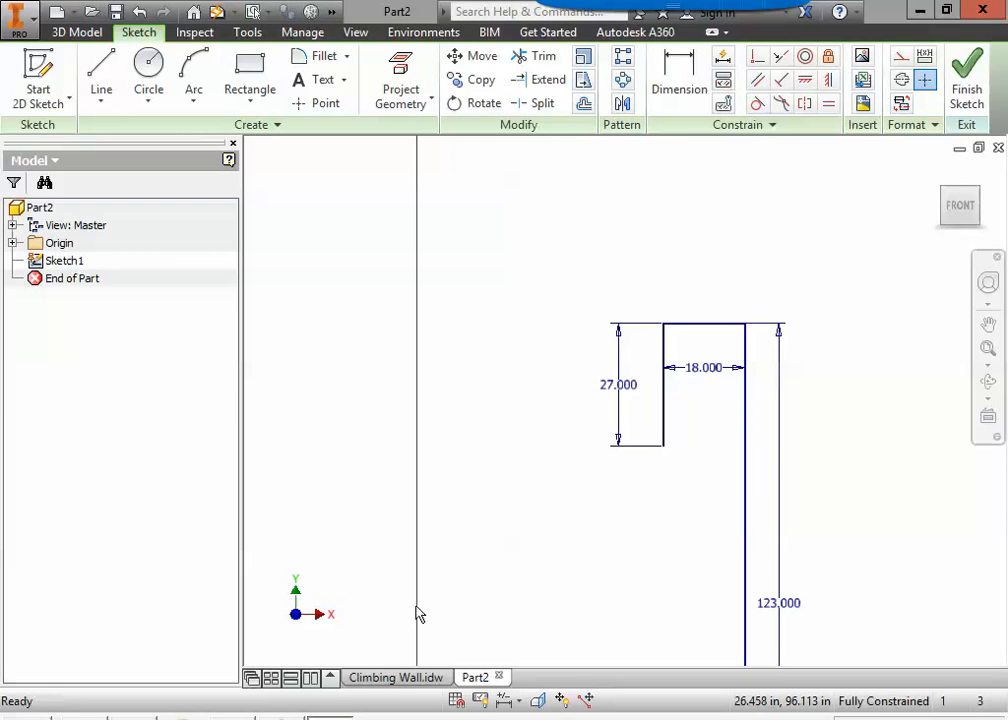
# Check the notch width in the Climbing Wall drawing and draw a 36 in horizontal line leftward from the lower end of the 27 in edge.
pyautogui.click(397, 678)
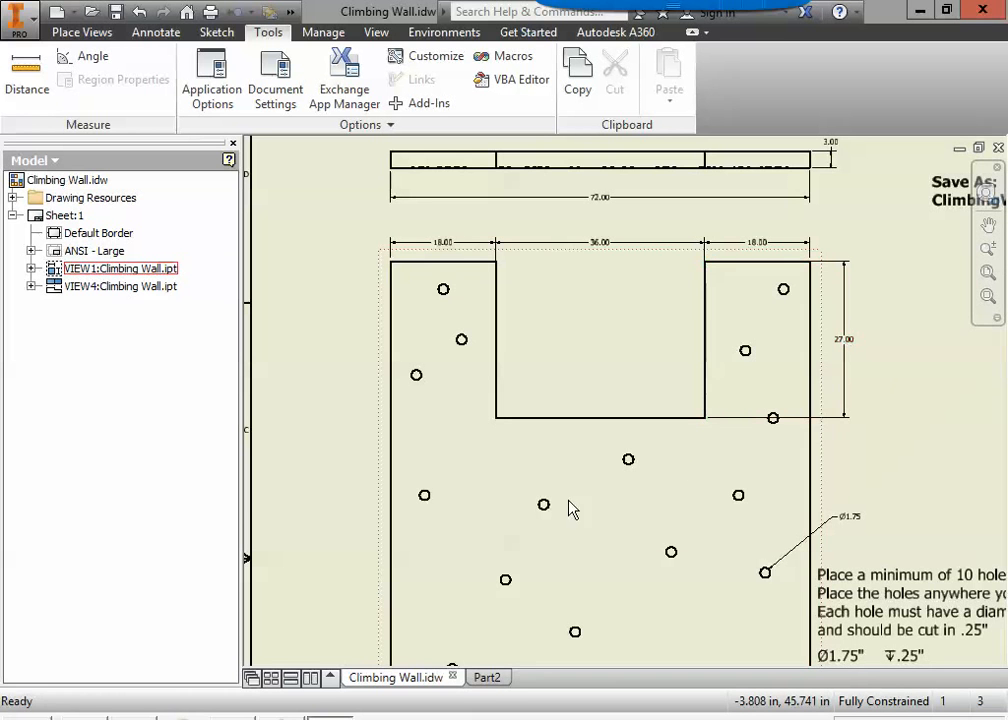
pyautogui.click(487, 677)
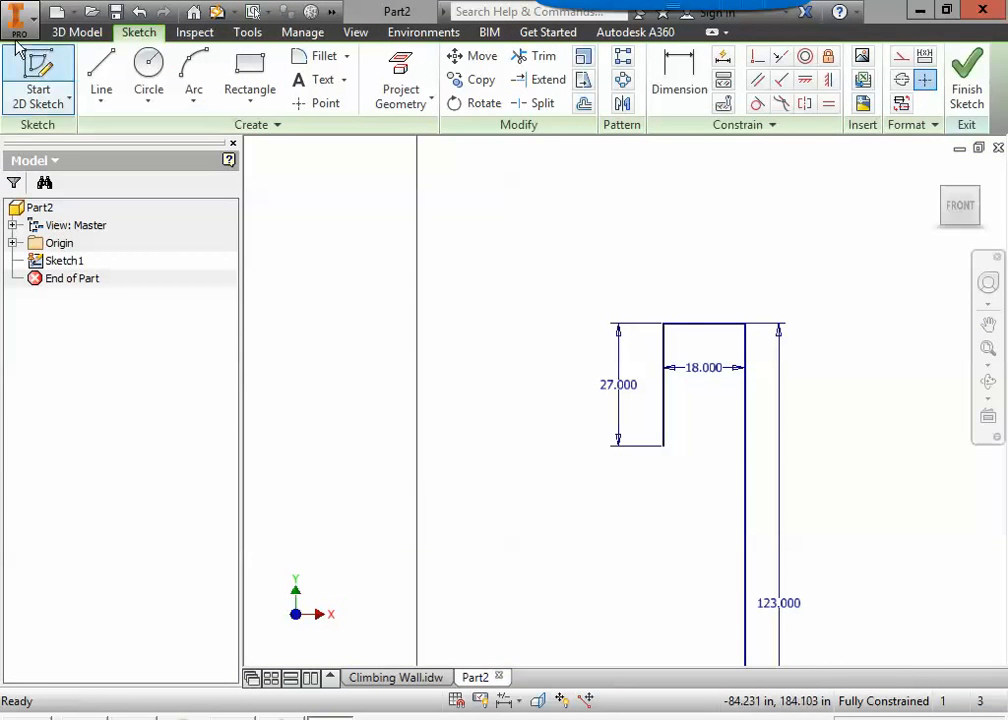
pyautogui.click(110, 72)
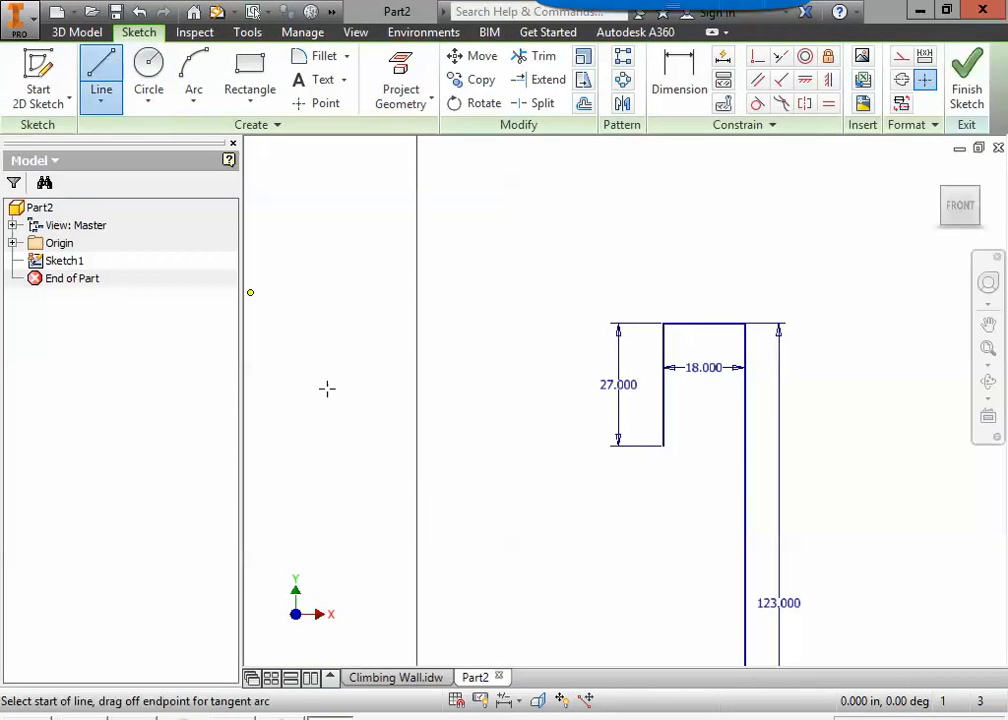
pyautogui.click(663, 446)
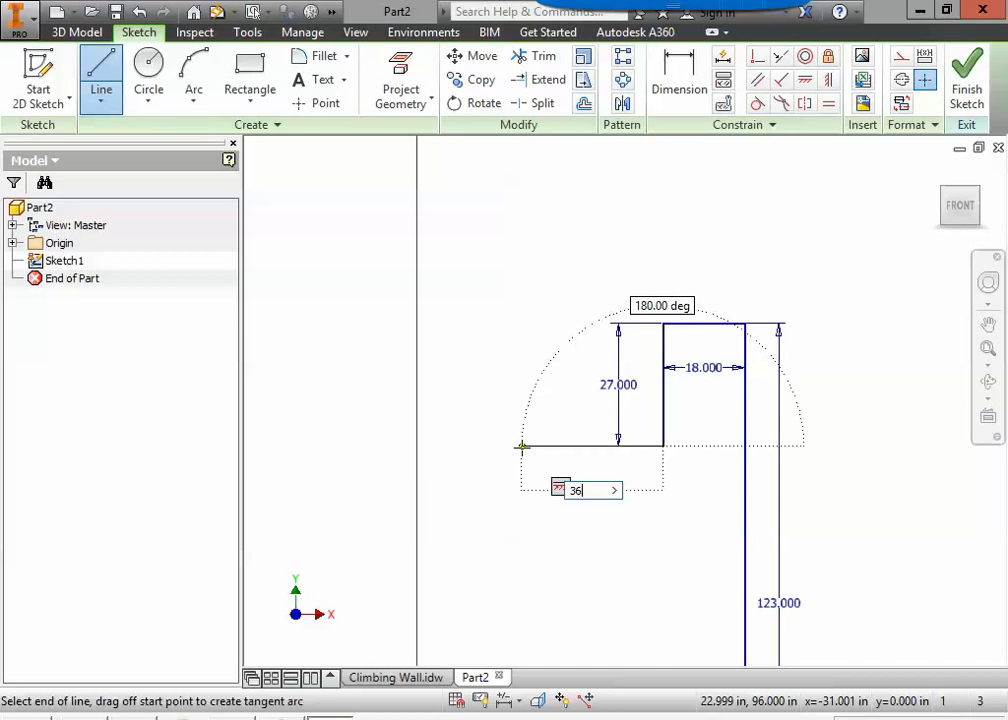
pyautogui.write('36')
pyautogui.press('Tab')
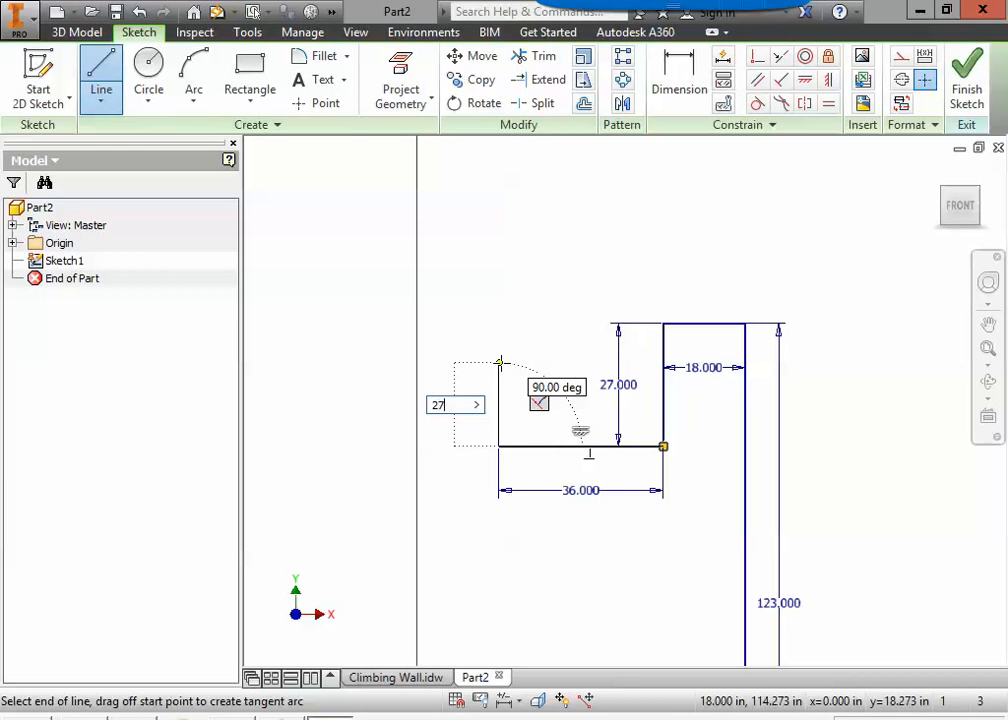
# Draw a 27 in vertical line up from the left end of the 36 in notch bottom and end the line chain.
pyautogui.write('27')
pyautogui.press('Return')
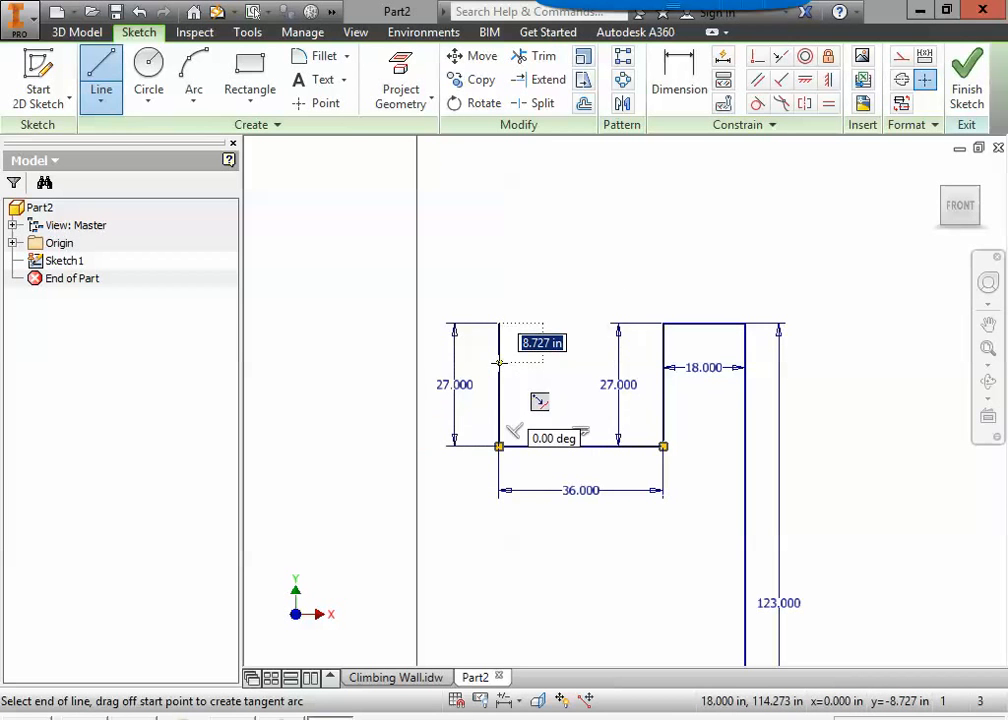
pyautogui.press('Escape')
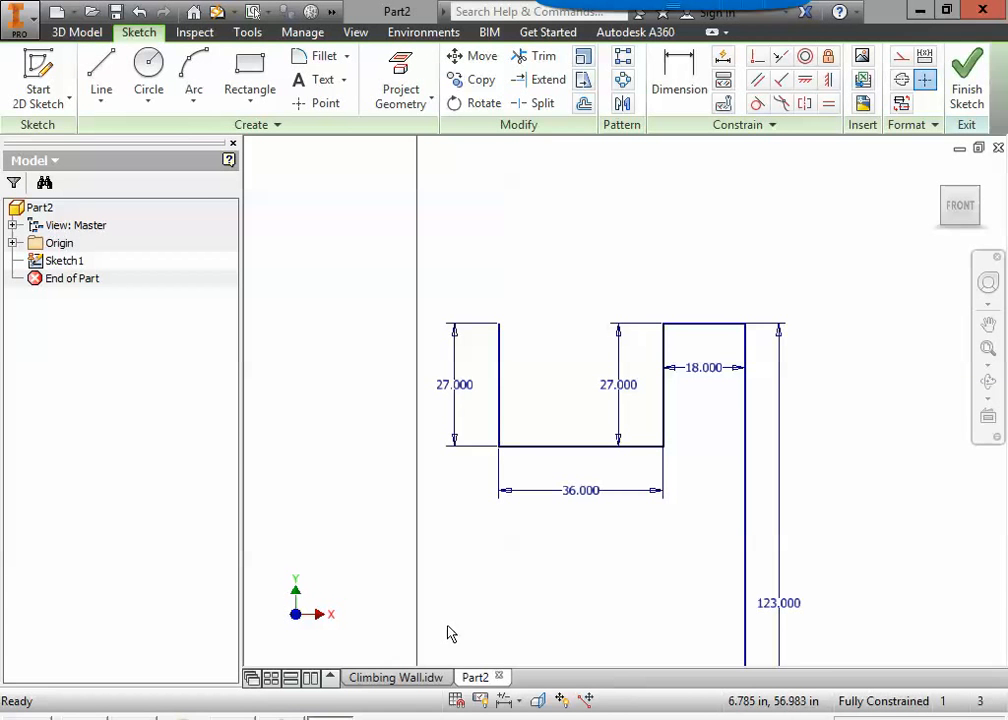
# Check the remaining outline in the Climbing Wall drawing and draw an 18 in horizontal line leftward from the top of the notch's left edge.
pyautogui.click(400, 679)
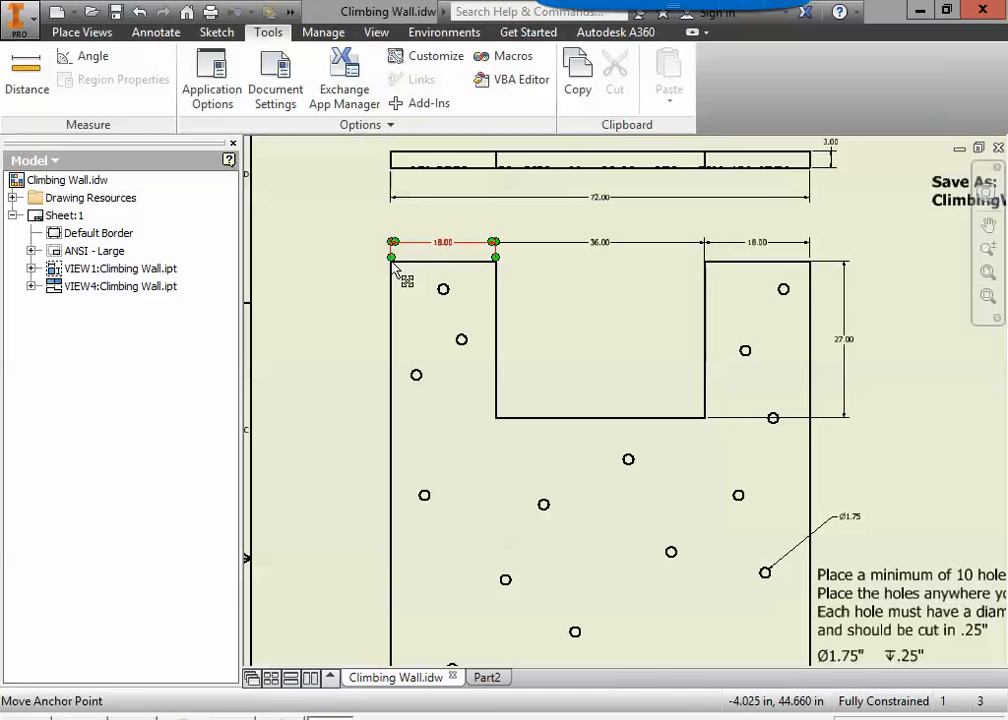
pyautogui.scroll(-5, 403, 349)
pyautogui.moveTo(437, 400); pyautogui.dragTo(439, 342, button='middle')
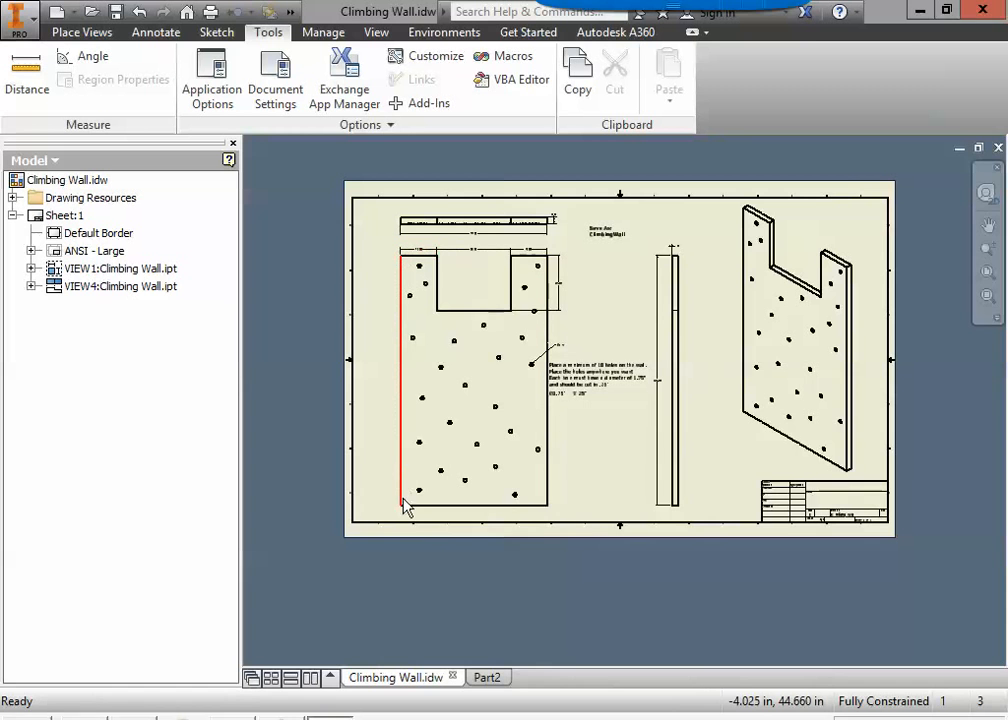
pyautogui.click(490, 679)
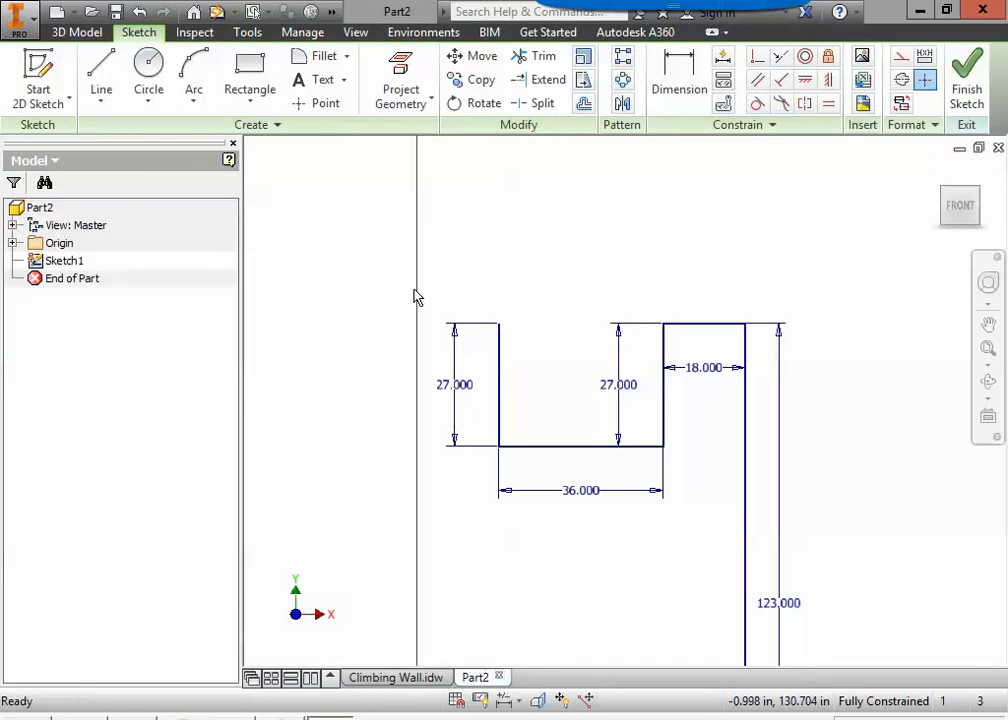
pyautogui.click(101, 80)
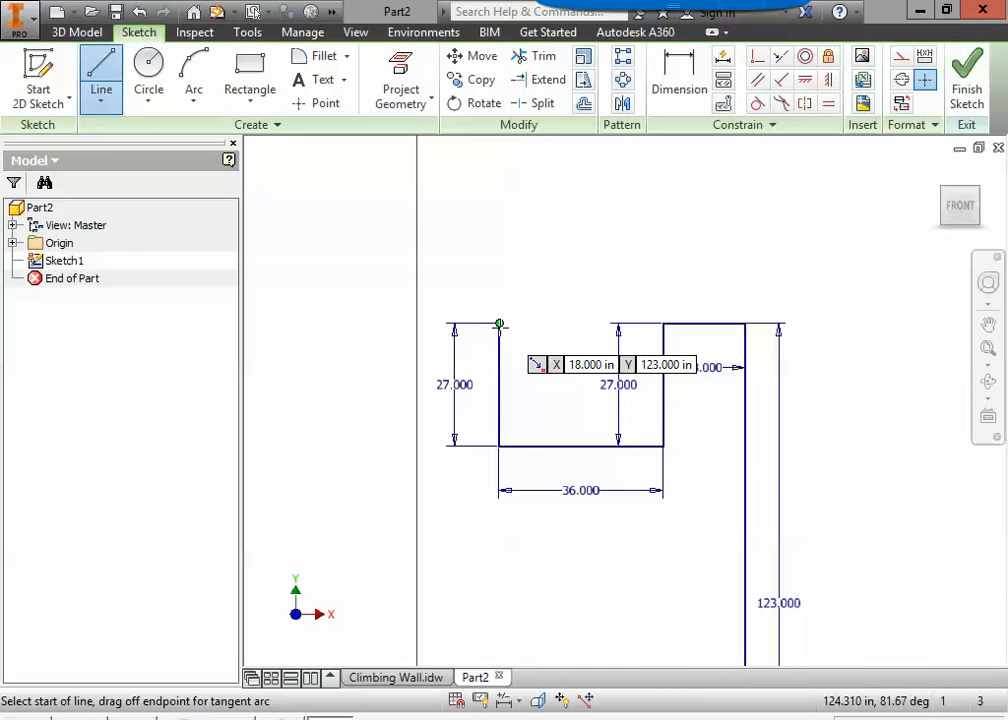
pyautogui.click(499, 324)
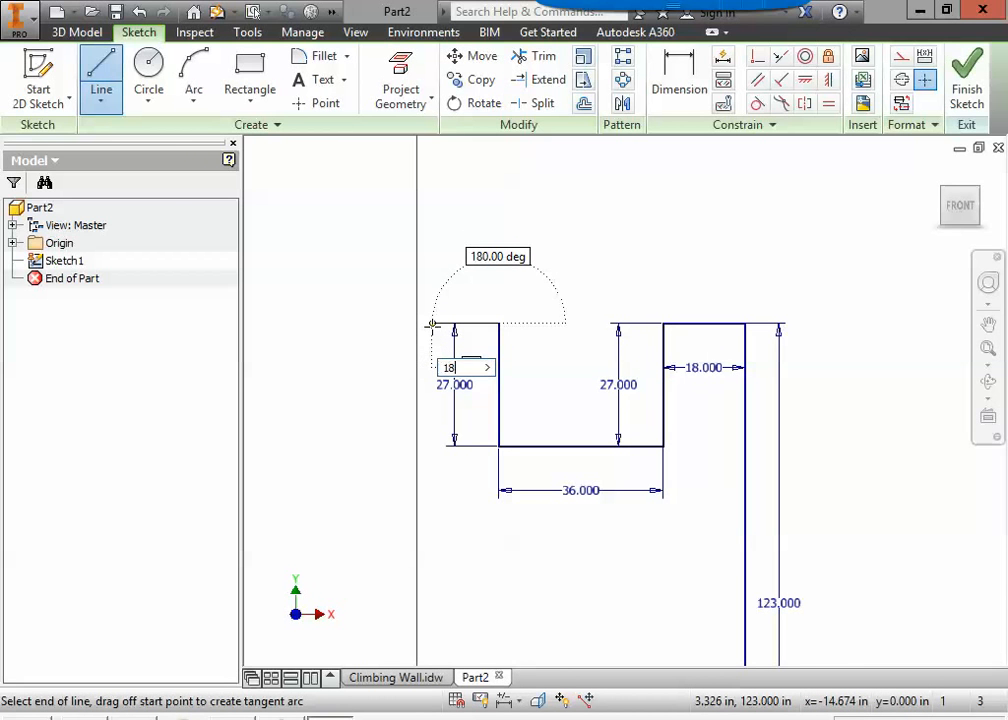
pyautogui.press('Return')
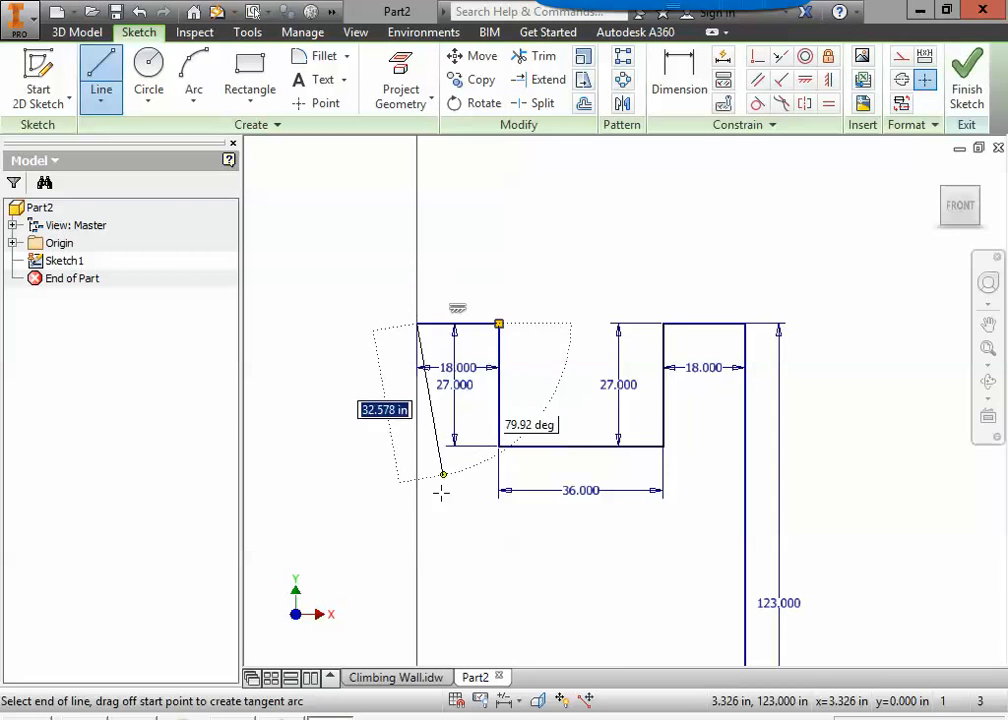
# Close the wall outline with a vertical line from the left end of the top edge down to the origin.
pyautogui.scroll(-3, 434, 530)
pyautogui.moveTo(434, 530); pyautogui.dragTo(440, 381, button='middle')
pyautogui.scroll(5, 435, 462)
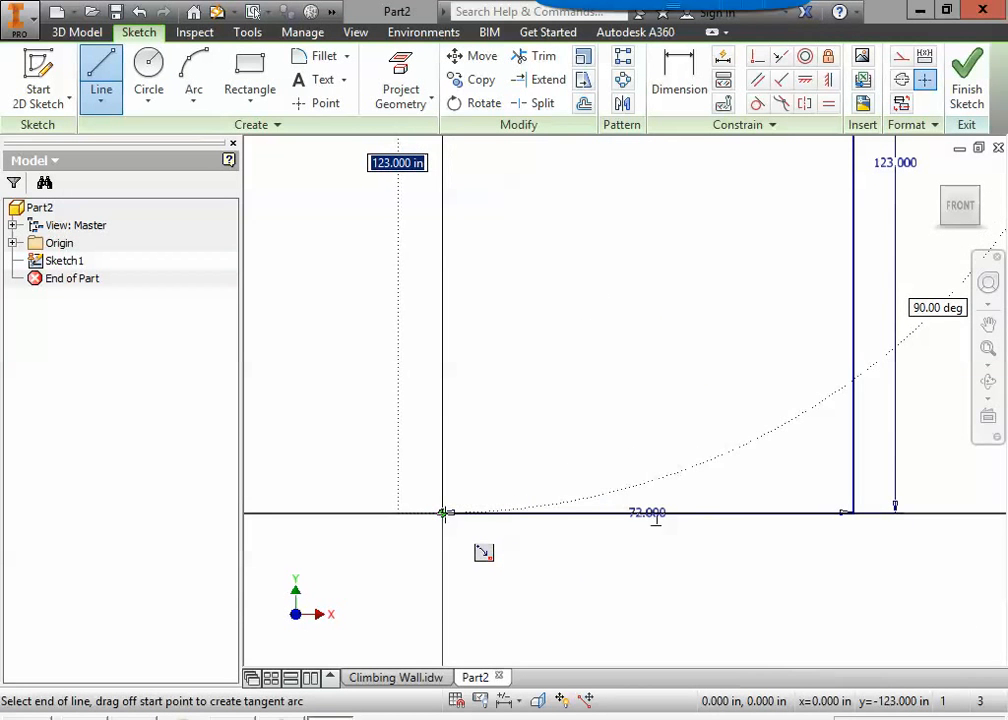
pyautogui.press('Escape')
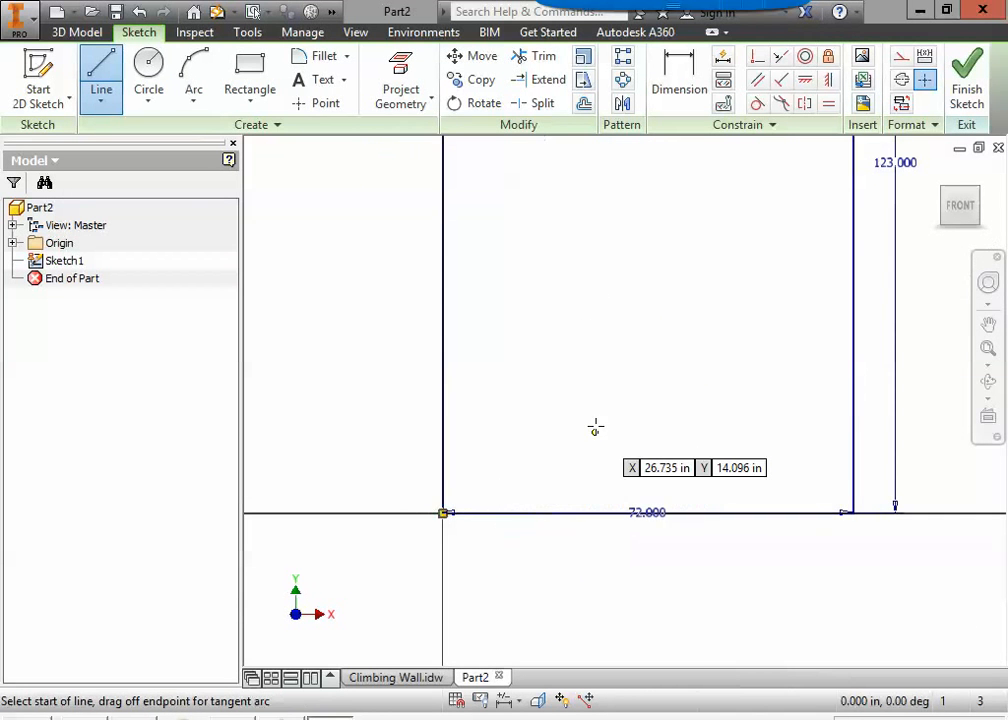
# Finish the wall outline sketch and set the part to its isometric home view.
pyautogui.scroll(-2, 596, 424)
pyautogui.moveTo(596, 421); pyautogui.dragTo(546, 522, button='middle')
pyautogui.scroll(-2, 546, 522)
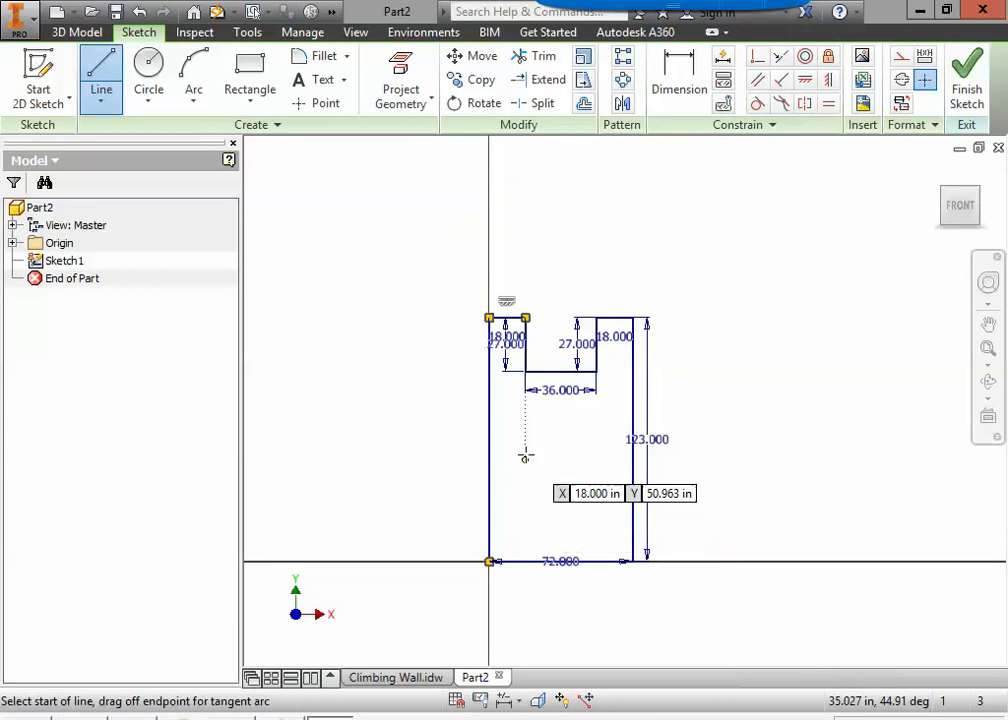
pyautogui.scroll(2, 530, 450)
pyautogui.moveTo(548, 477); pyautogui.dragTo(544, 445, button='middle')
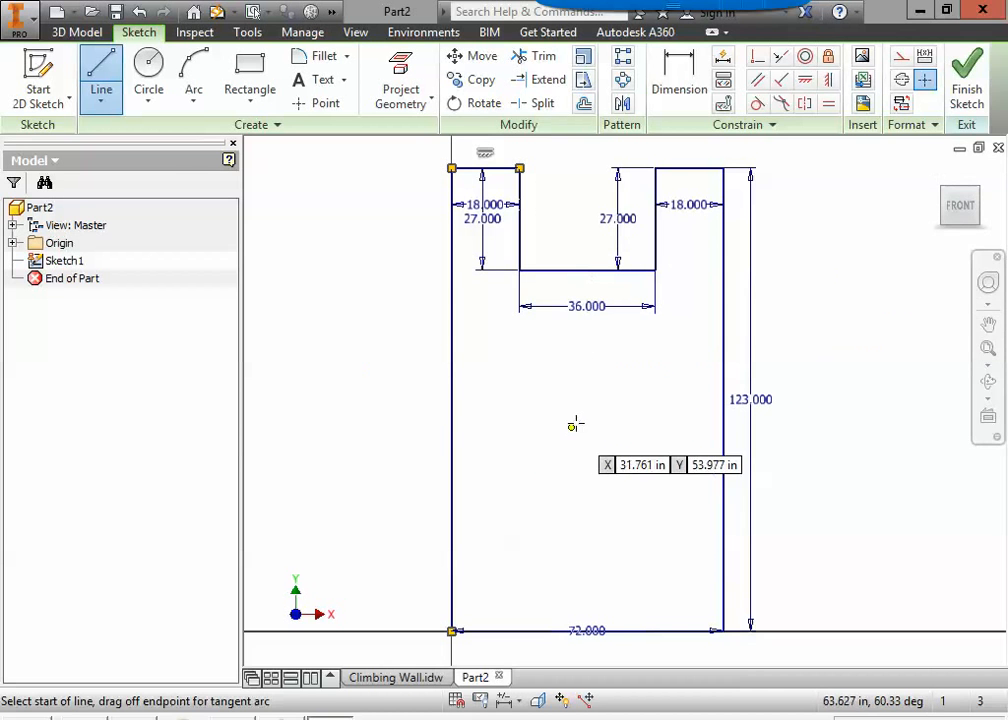
pyautogui.click(978, 88)
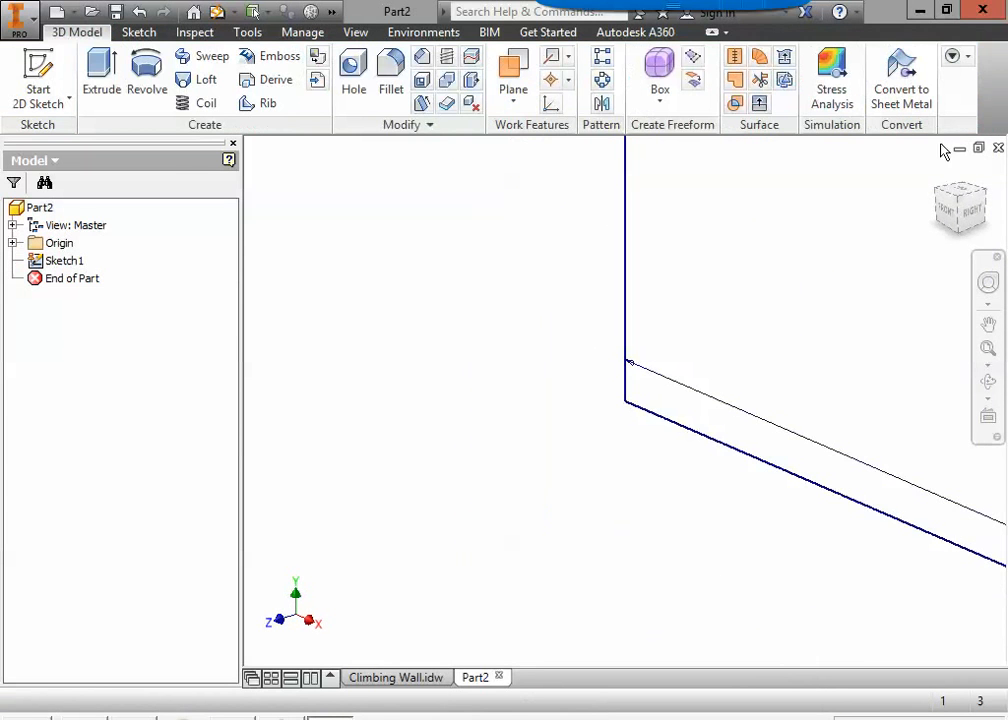
pyautogui.click(935, 173)
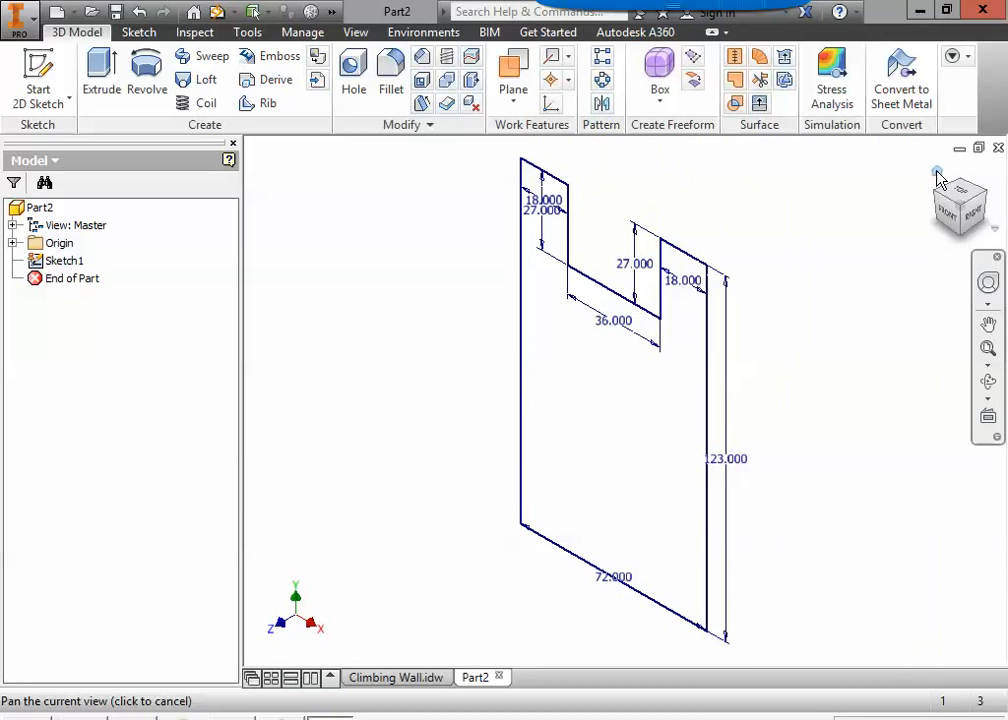
# Examine the Climbing Wall drawing's top and side views for the wall thickness and return to the part.
pyautogui.click(400, 680)
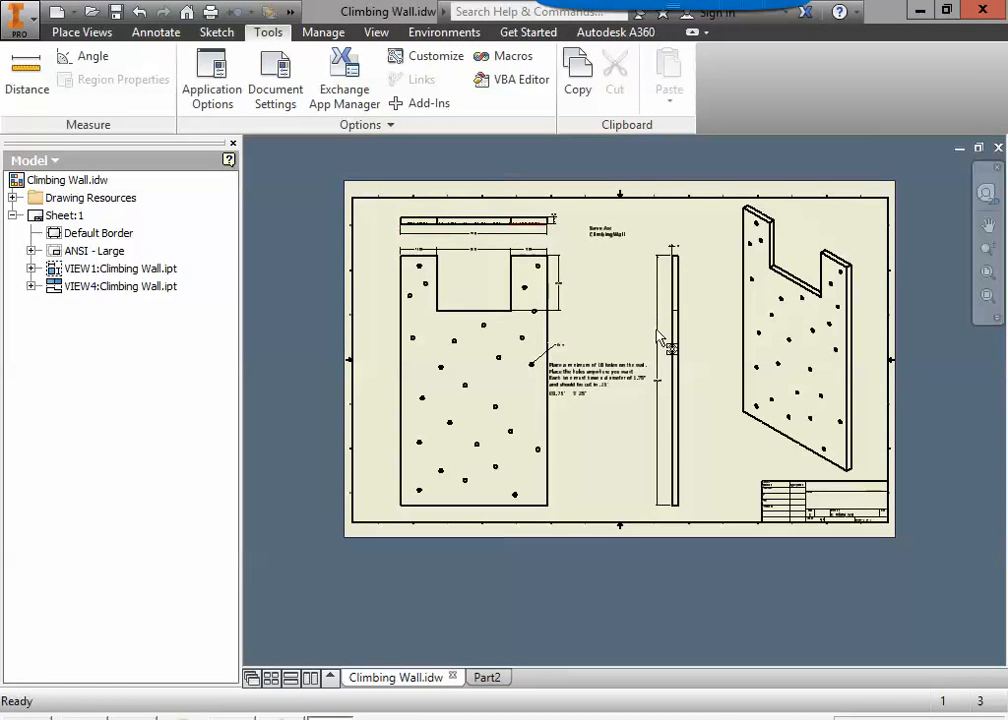
pyautogui.scroll(2, 665, 270)
pyautogui.scroll(-3, 665, 270)
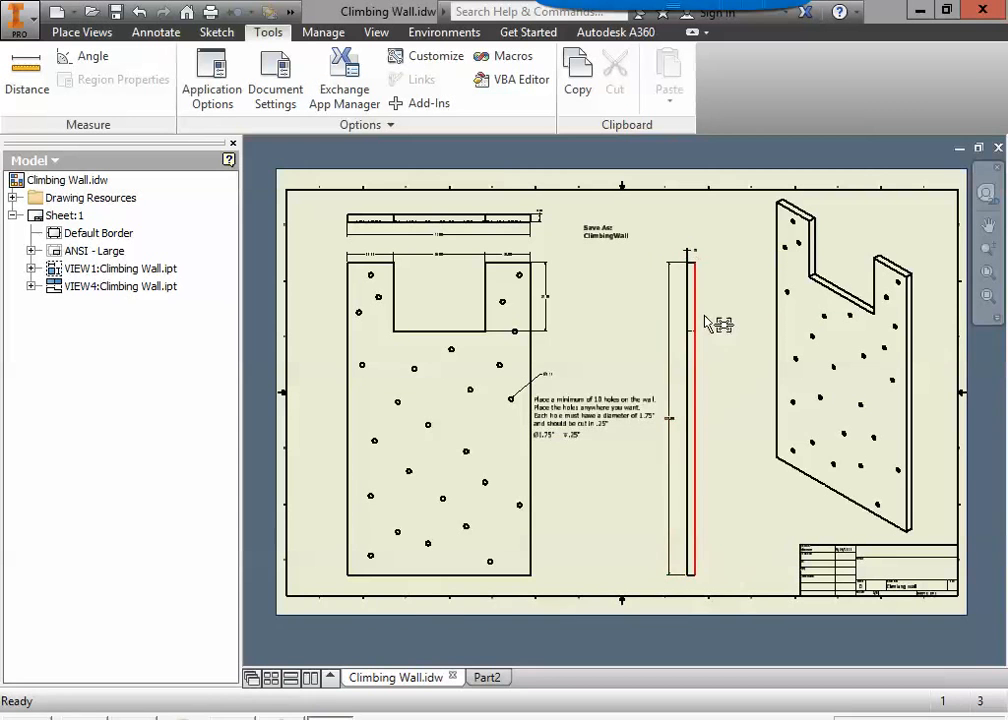
pyautogui.scroll(-2, 690, 270)
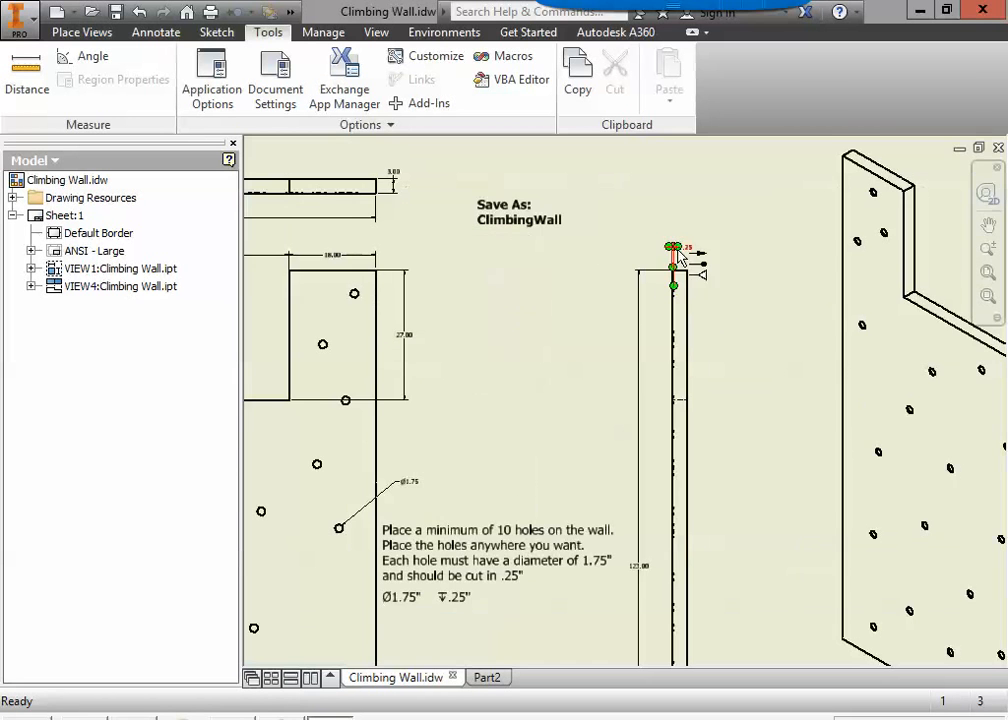
pyautogui.scroll(1, 445, 209)
pyautogui.scroll(-2, 541, 241)
pyautogui.scroll(-1, 541, 241)
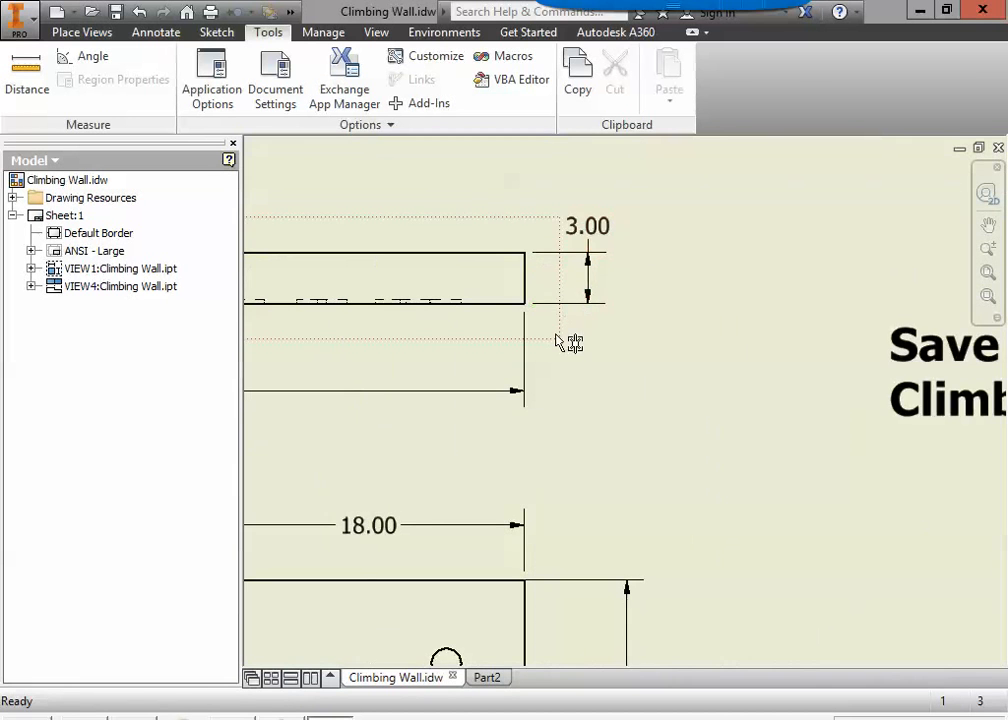
pyautogui.moveTo(569, 342); pyautogui.dragTo(774, 414, button='middle')
pyautogui.scroll(1, 776, 410)
pyautogui.scroll(-1, 776, 407)
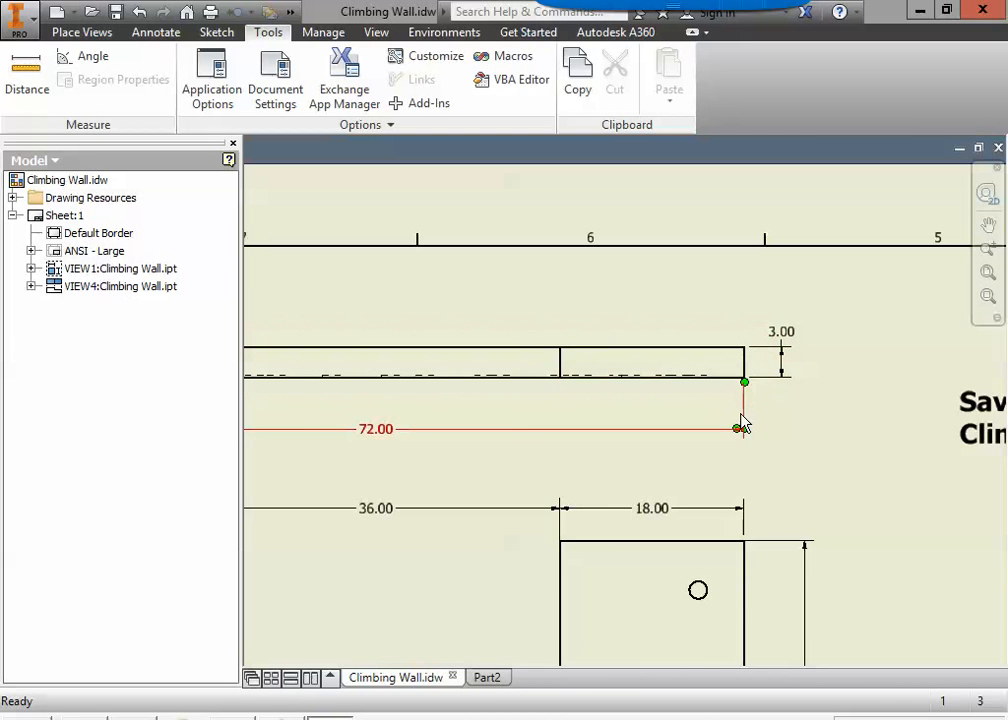
pyautogui.scroll(2, 742, 425)
pyautogui.click(489, 678)
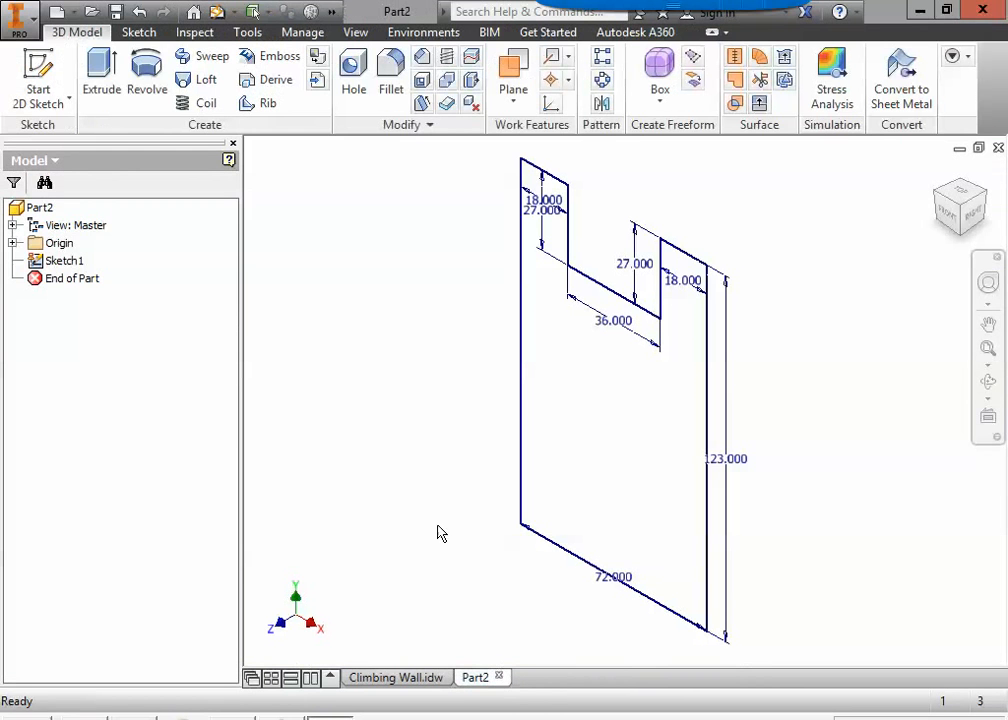
# Extrude the closed wall profile to a distance of 3 in as a new solid.
pyautogui.click(120, 86)
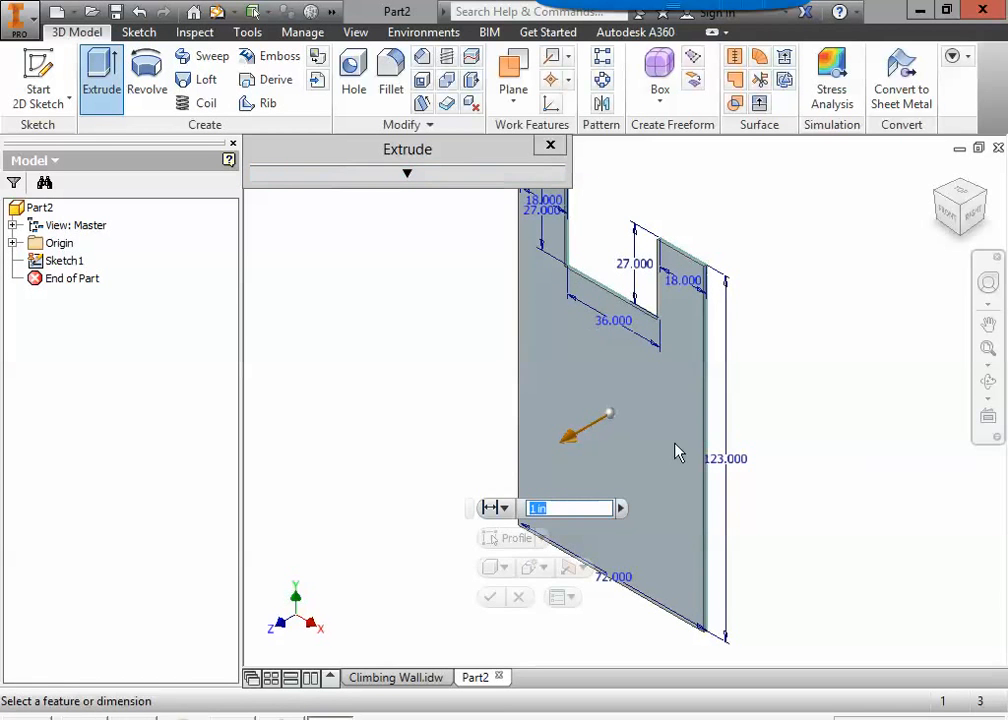
pyautogui.click(441, 178)
pyautogui.moveTo(390, 149); pyautogui.dragTo(192, 104)
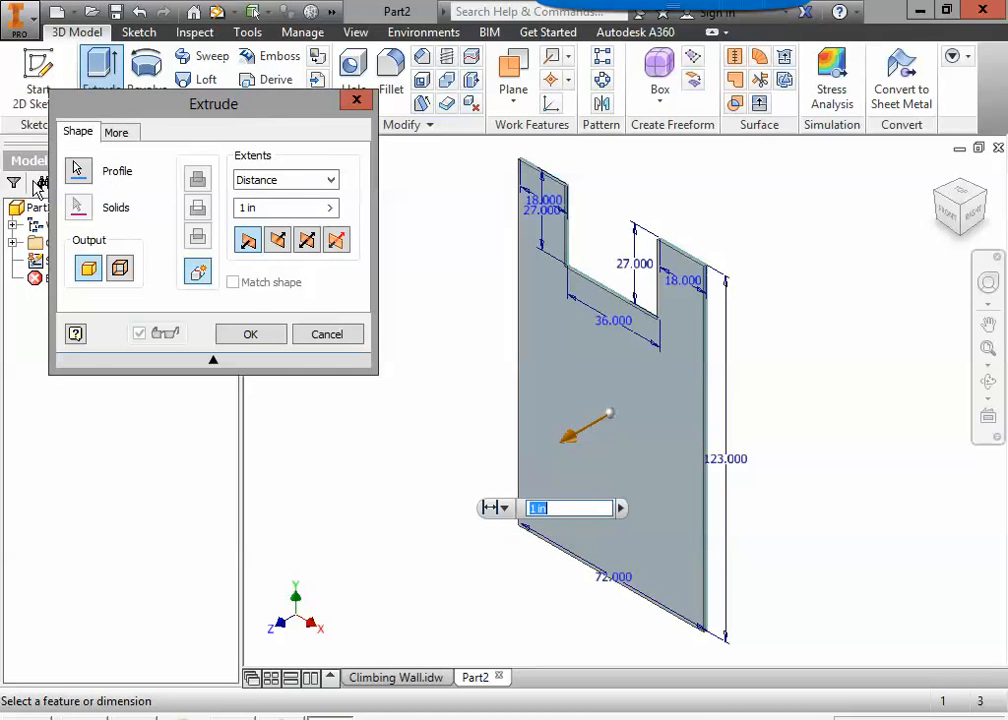
pyautogui.click(80, 170)
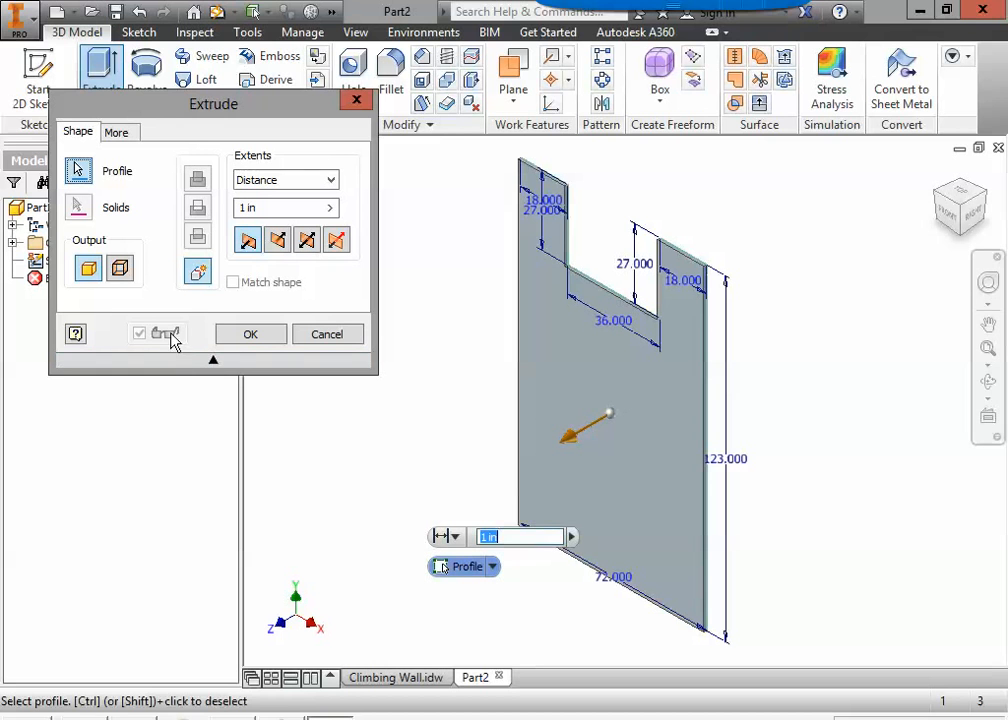
pyautogui.click(293, 208)
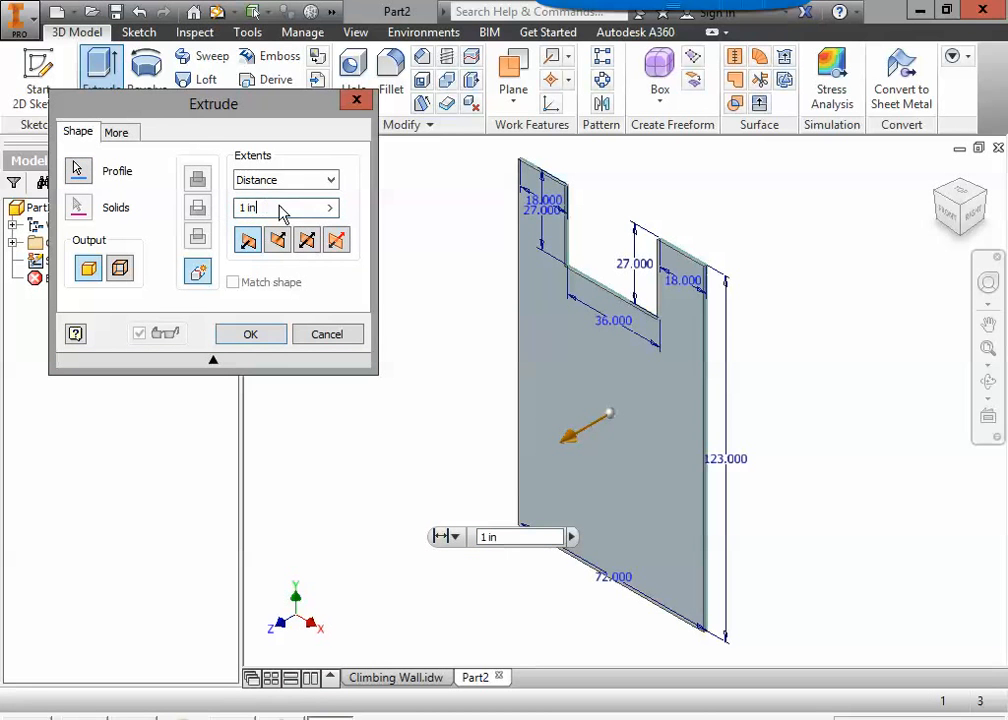
pyautogui.click(288, 209)
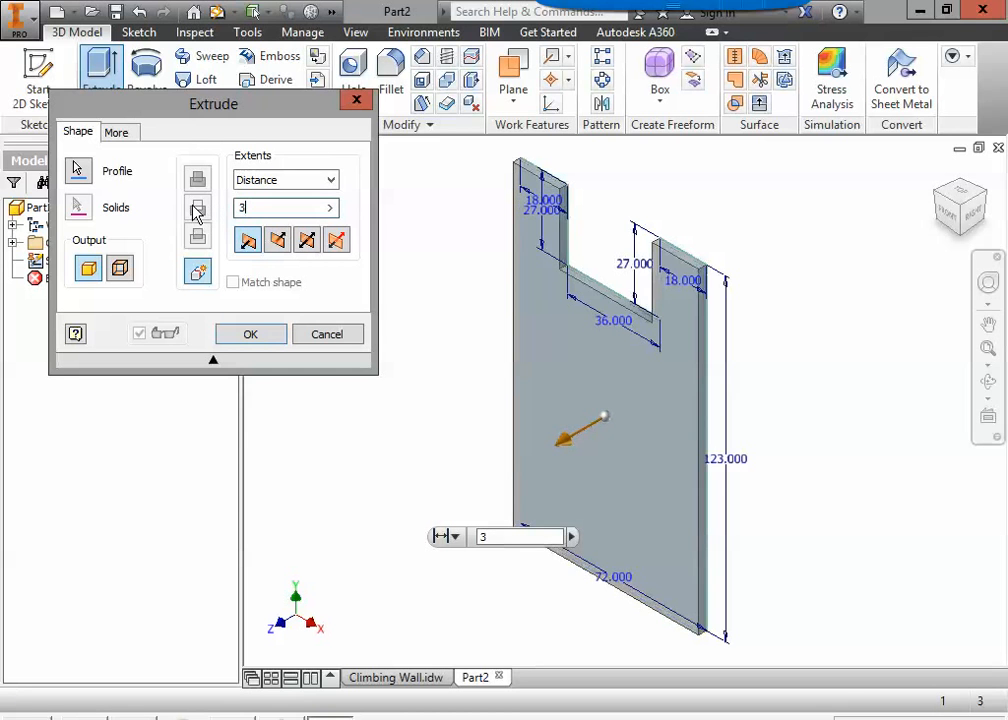
pyautogui.press('Return')
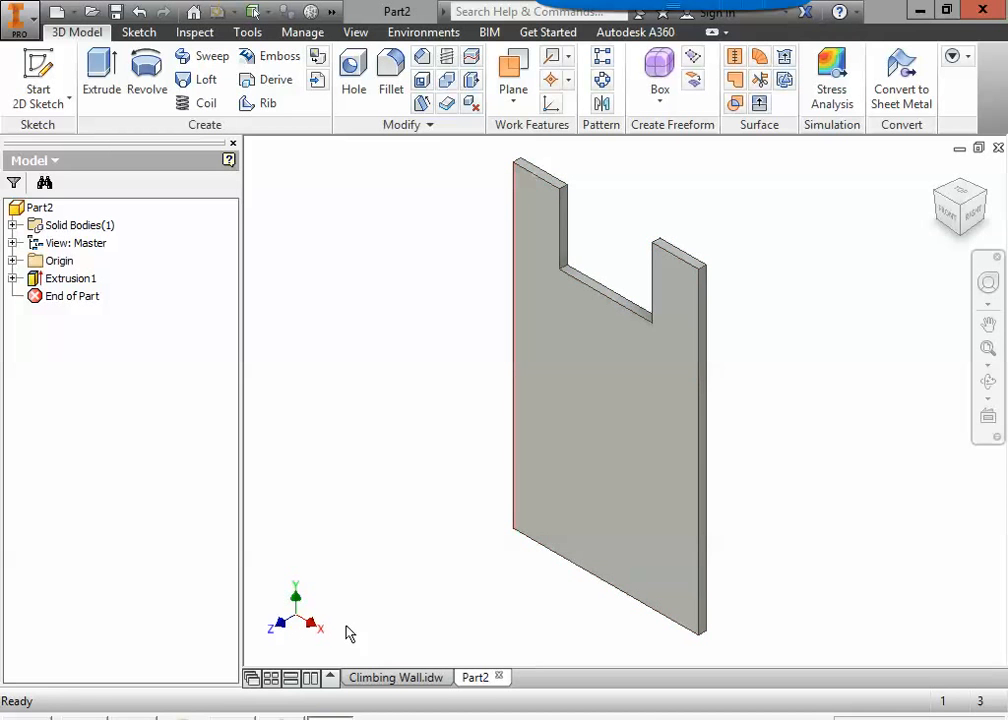
# Examine the hole layout and the note on hole count, diameter and depth in the Climbing Wall drawing.
pyautogui.click(398, 677)
pyautogui.moveTo(547, 598); pyautogui.dragTo(524, 451, button='middle')
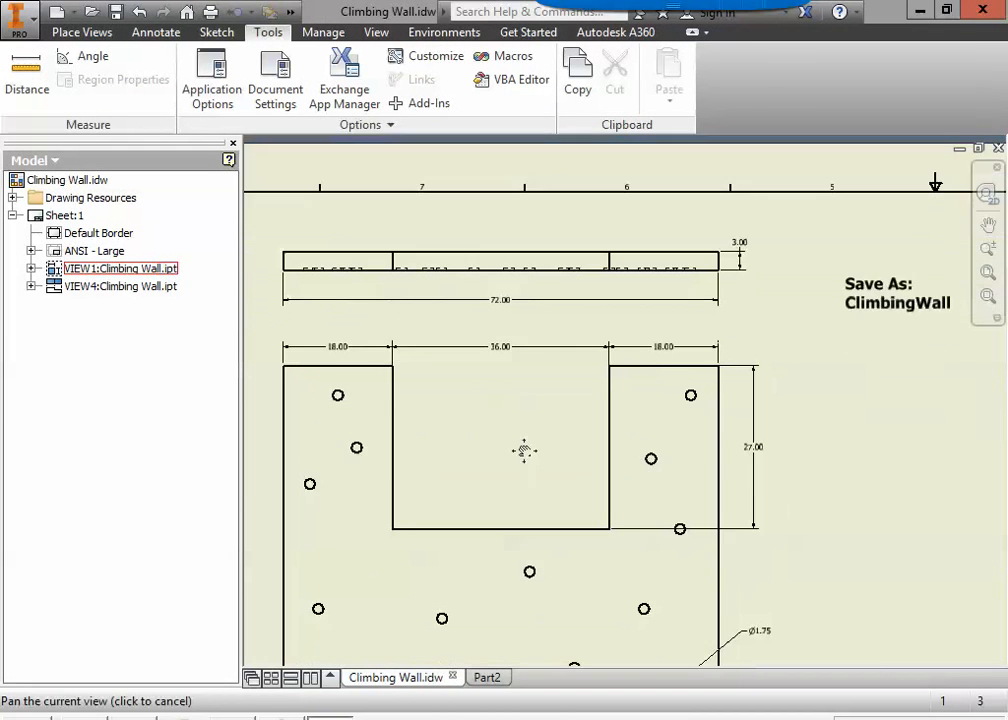
pyautogui.scroll(-5, 529, 461)
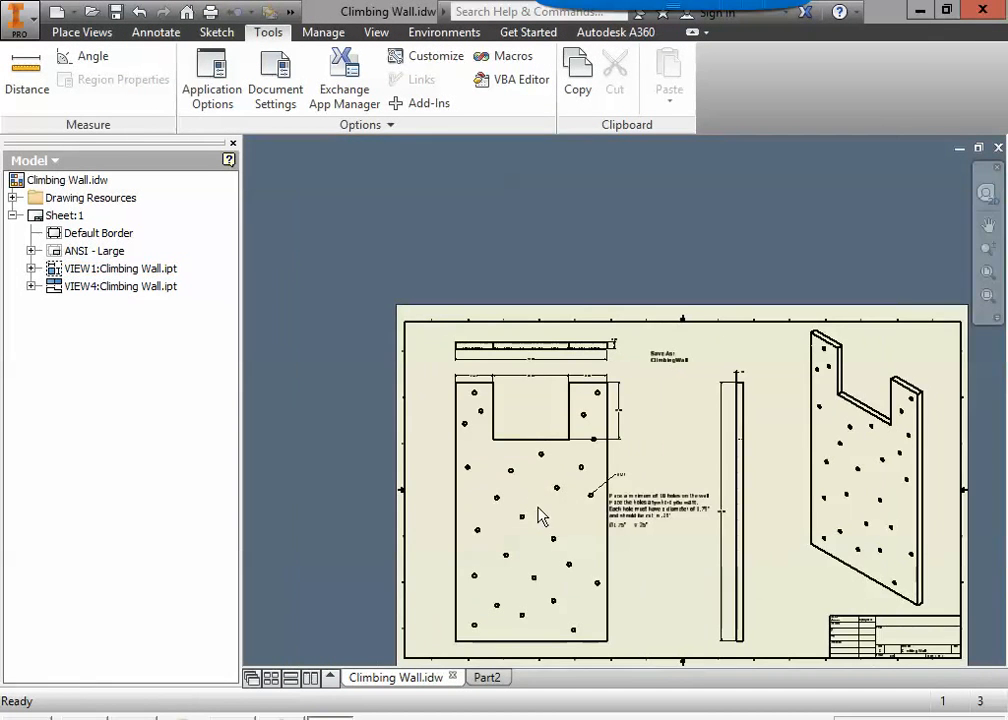
pyautogui.moveTo(538, 515); pyautogui.dragTo(540, 450, button='middle')
pyautogui.scroll(4, 520, 466)
pyautogui.moveTo(632, 542); pyautogui.dragTo(613, 495, button='middle')
pyautogui.scroll(4, 773, 438)
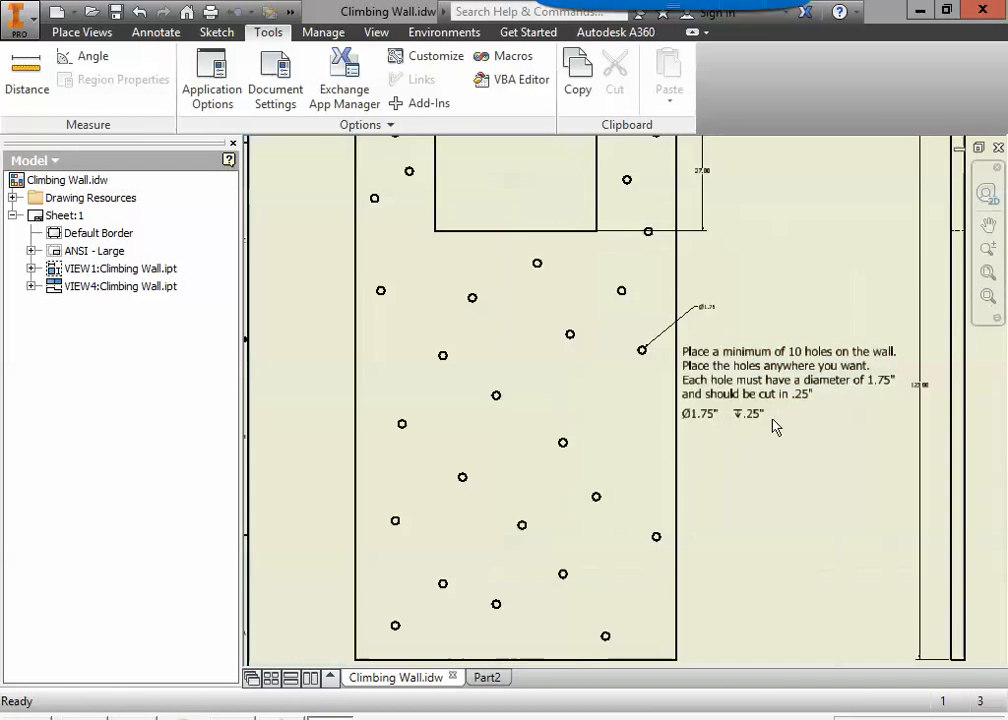
pyautogui.moveTo(790, 450)
pyautogui.mouseDown(button='middle')
pyautogui.moveTo(680, 475)
pyautogui.moveTo(677, 491)
pyautogui.mouseUp(button='middle')
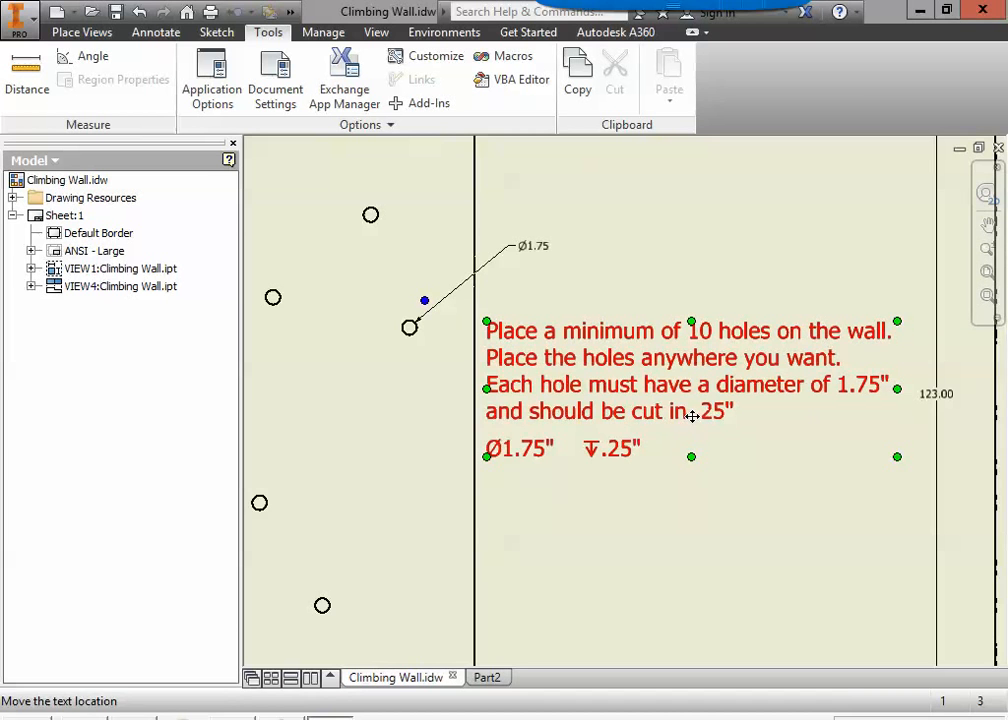
# Review the overall hole layout across the wall in the Climbing Wall drawing and return to the part.
pyautogui.scroll(5, 569, 494)
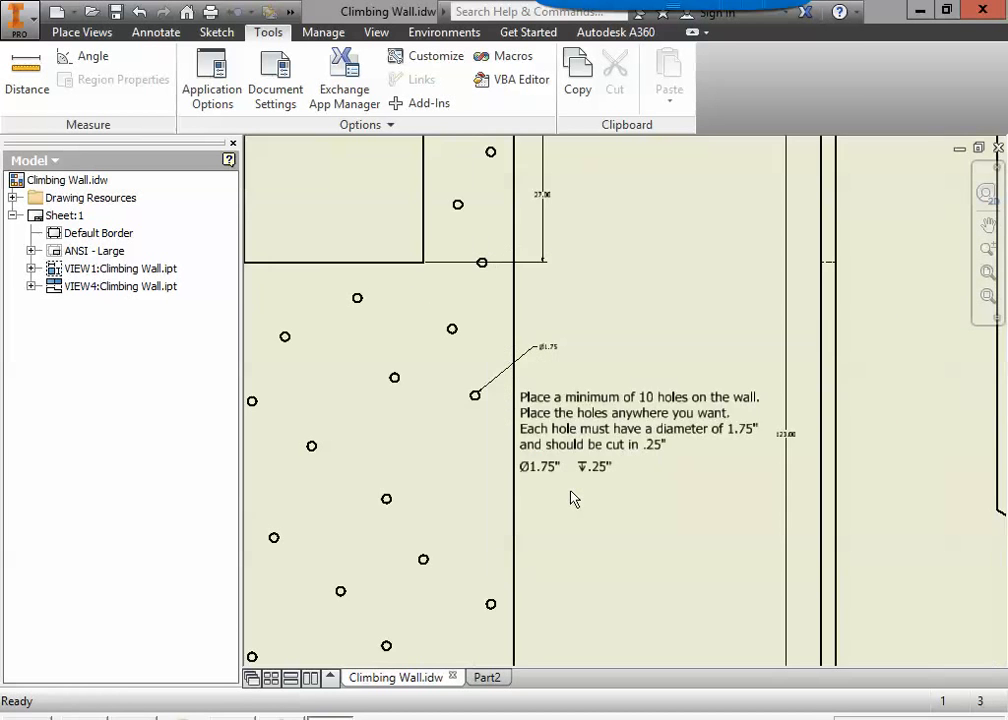
pyautogui.moveTo(514, 503); pyautogui.dragTo(658, 468, button='middle')
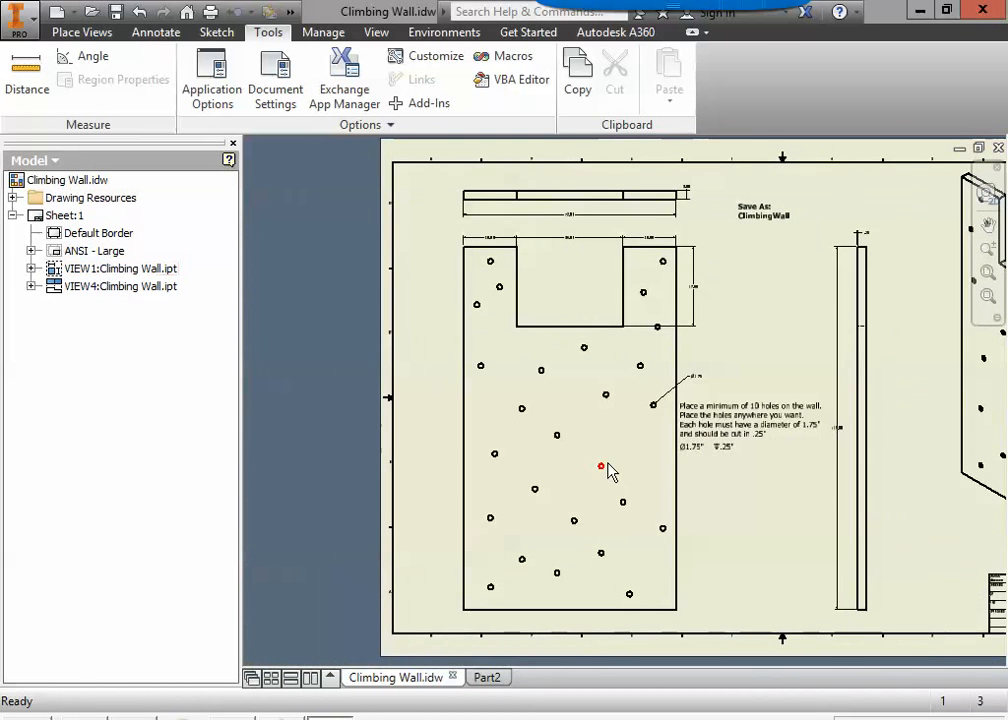
pyautogui.scroll(-1, 608, 472)
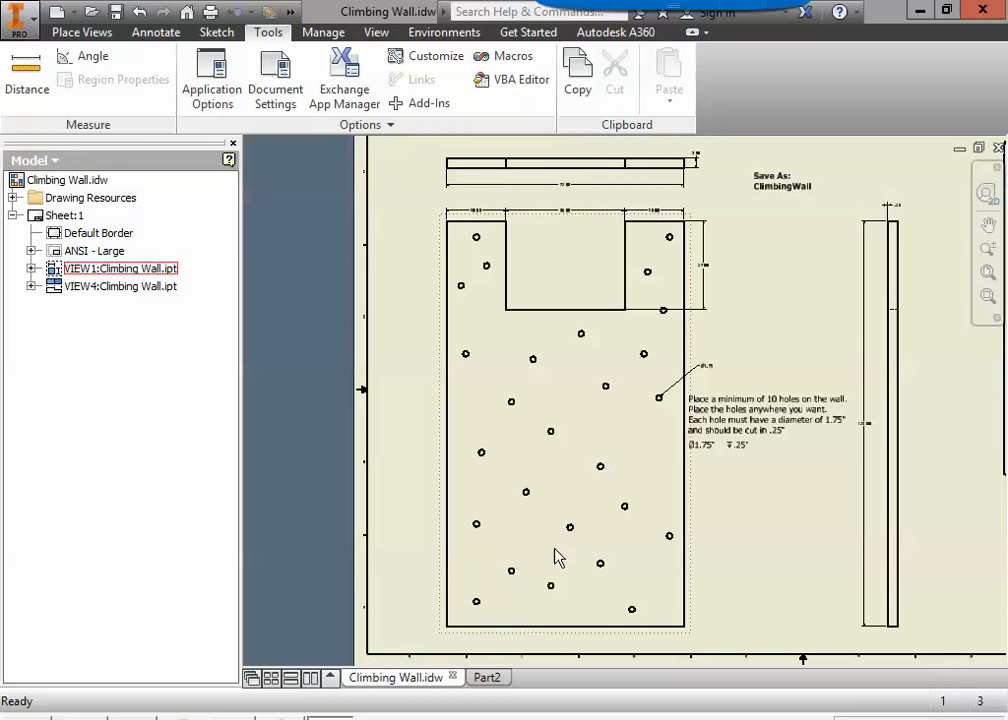
pyautogui.click(486, 677)
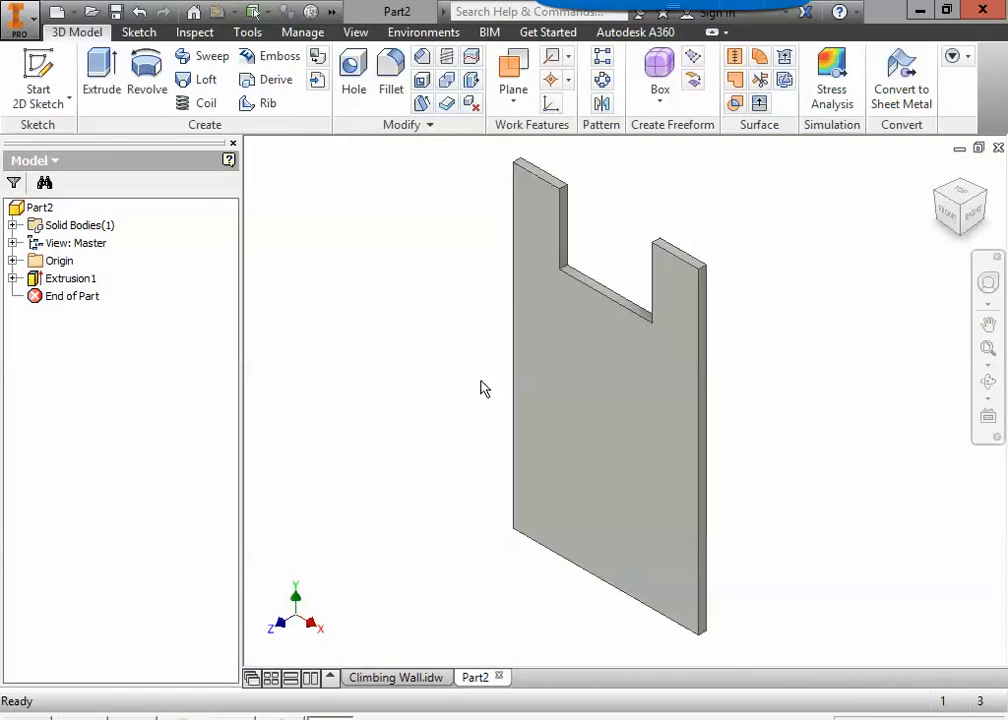
# Start a new 2D sketch on the wall's large front face with the whole face in a straight front view.
pyautogui.click(40, 68)
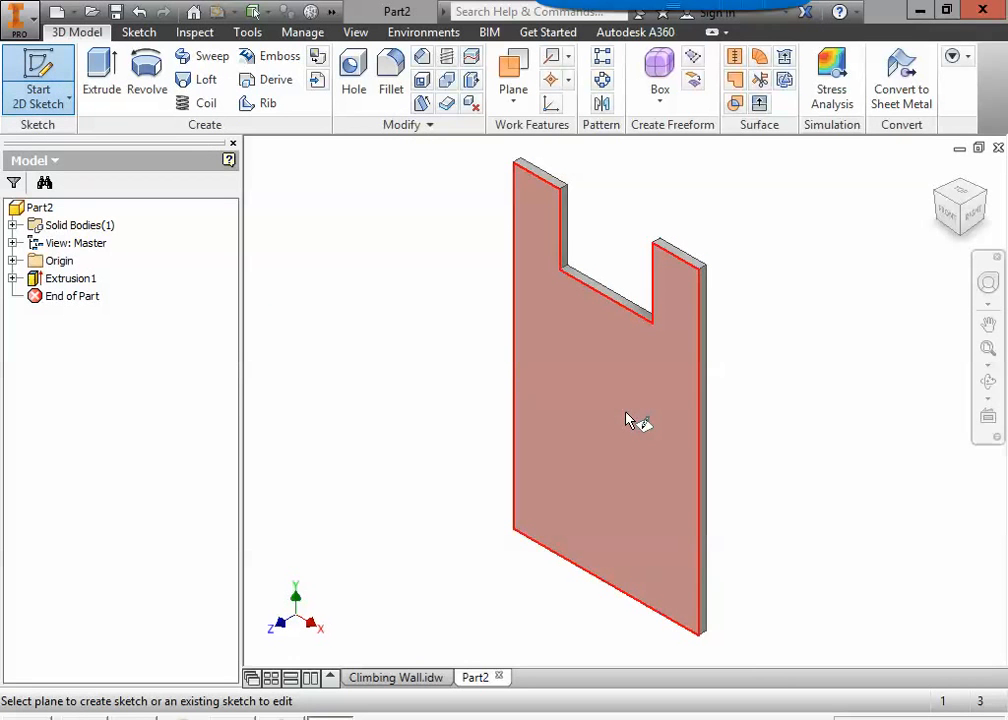
pyautogui.click(630, 420)
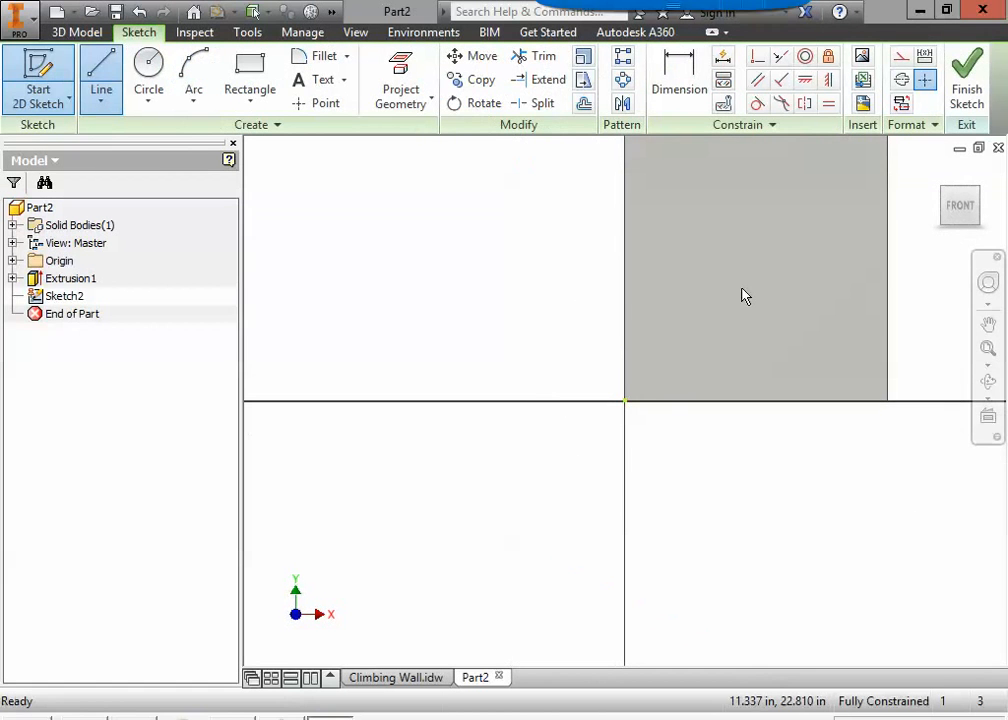
pyautogui.click(961, 207)
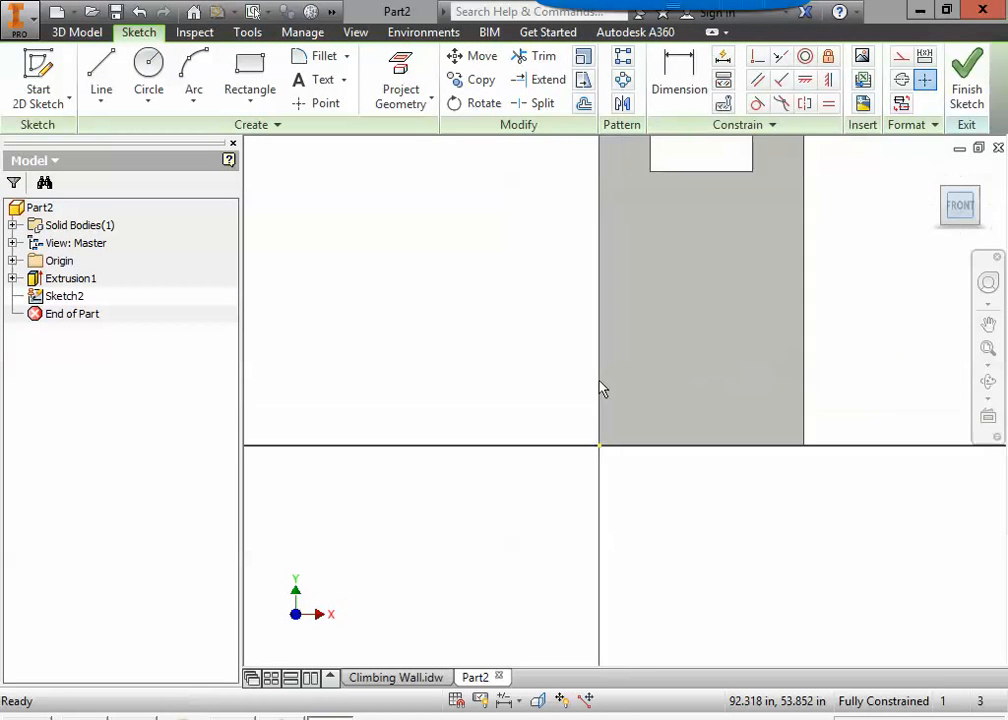
pyautogui.scroll(-3, 630, 408)
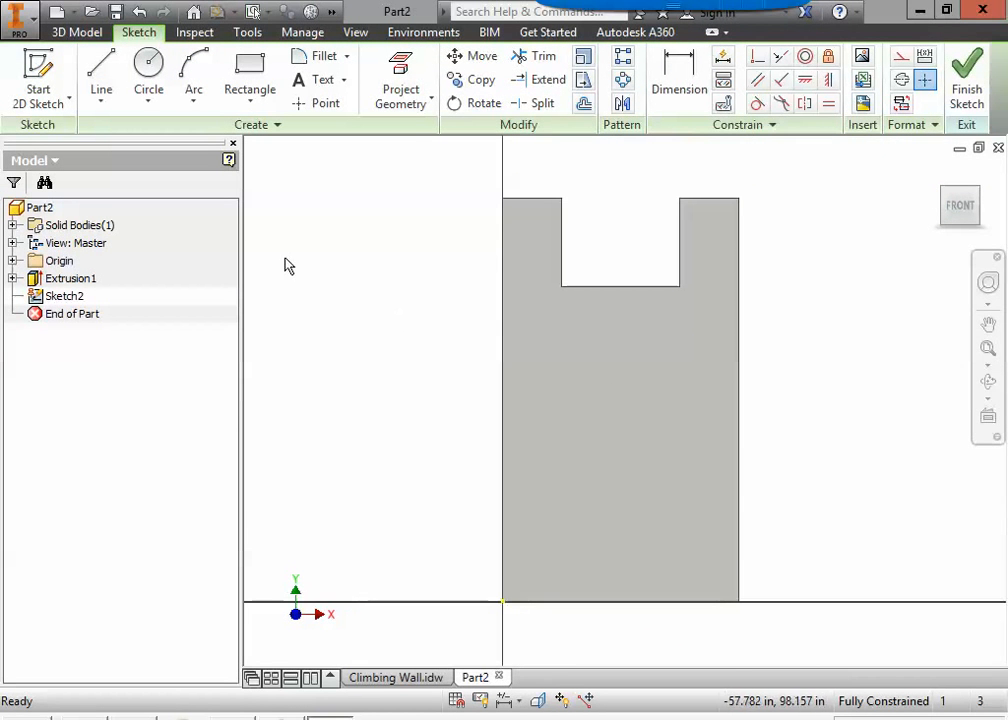
# Scatter 16 sketch points over the wall face, including both uprights beside the notch, and finish the sketch.
pyautogui.click(326, 104)
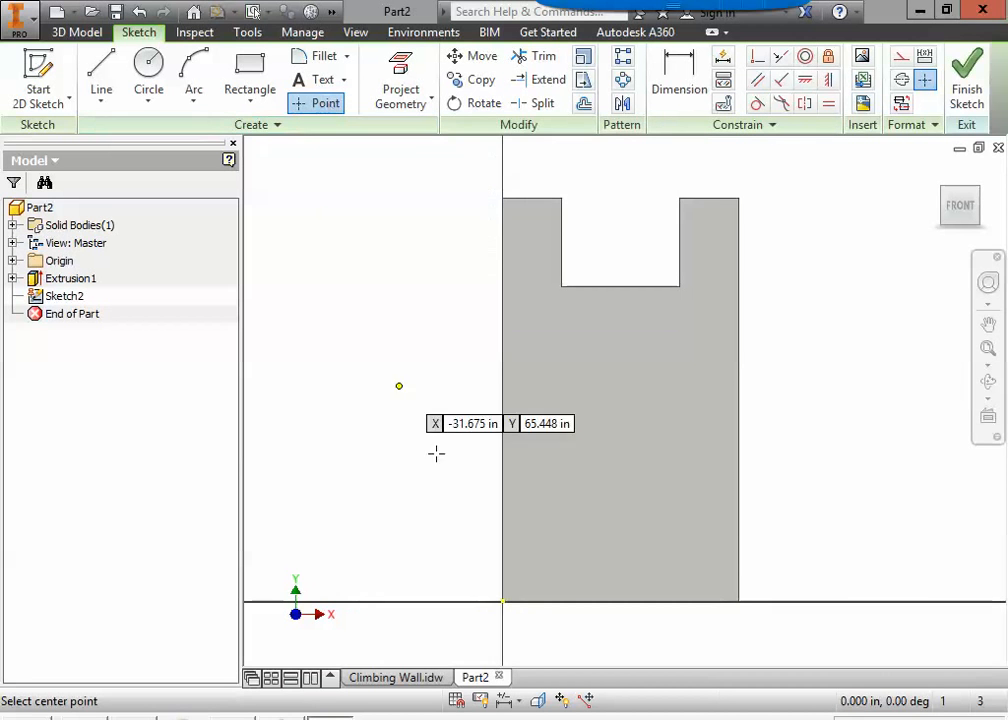
pyautogui.click(539, 552)
pyautogui.click(597, 496)
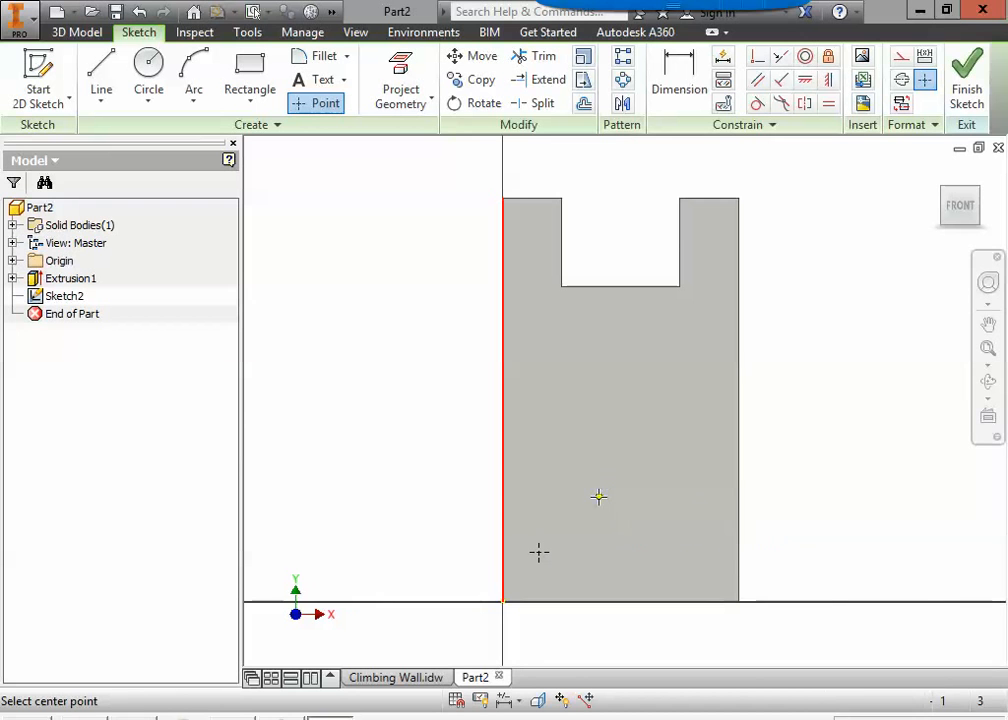
pyautogui.click(650, 564)
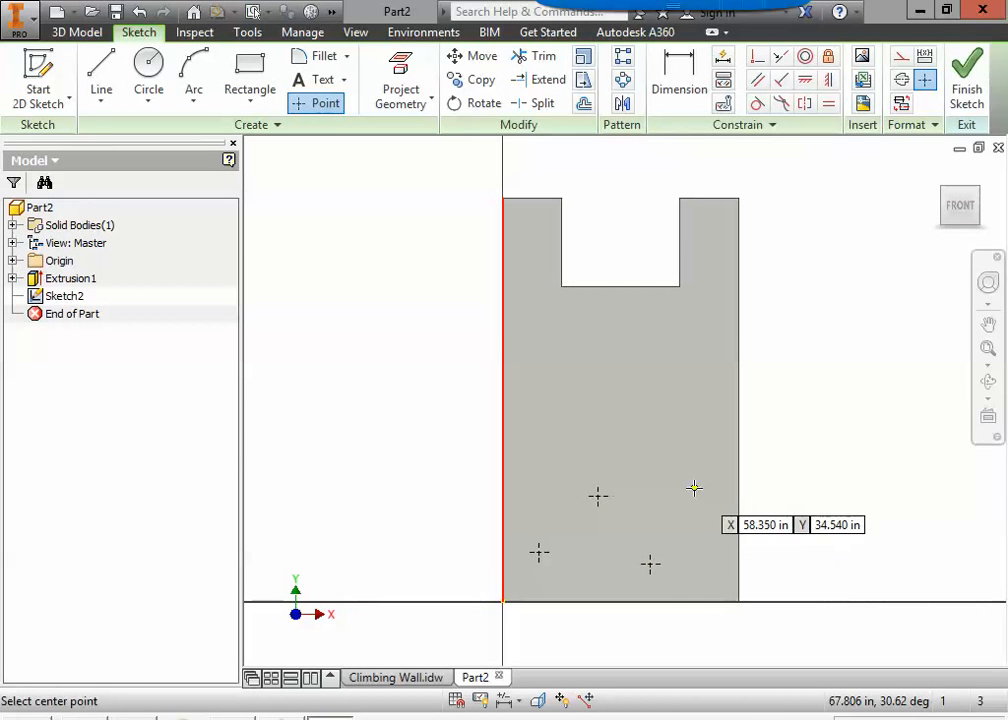
pyautogui.click(705, 478)
pyautogui.click(662, 410)
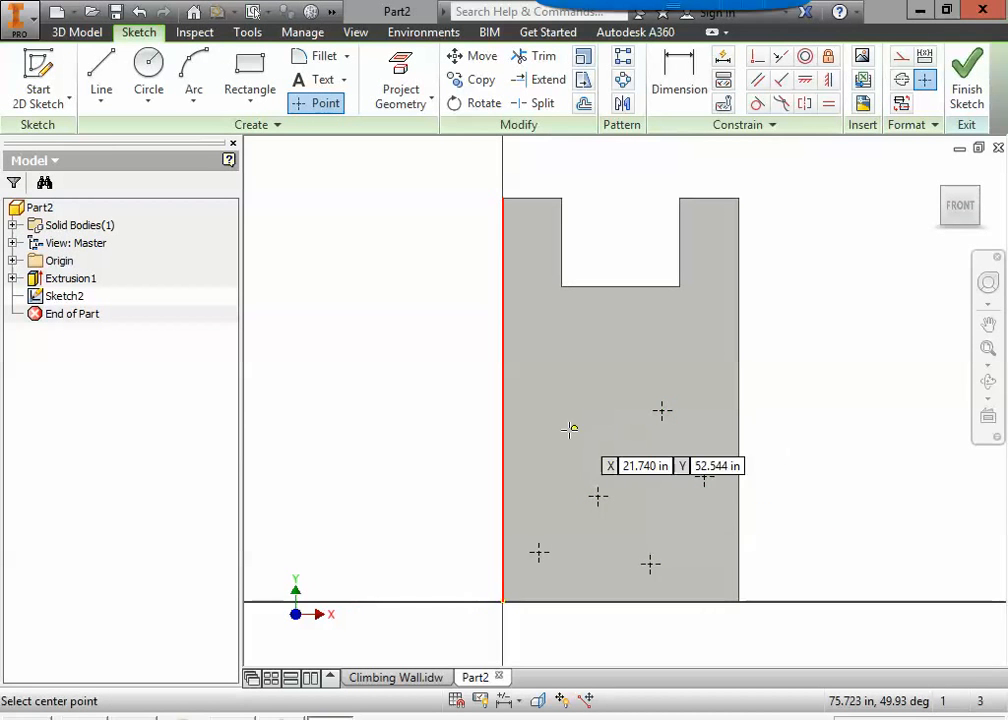
pyautogui.click(565, 430)
pyautogui.click(539, 356)
pyautogui.click(627, 342)
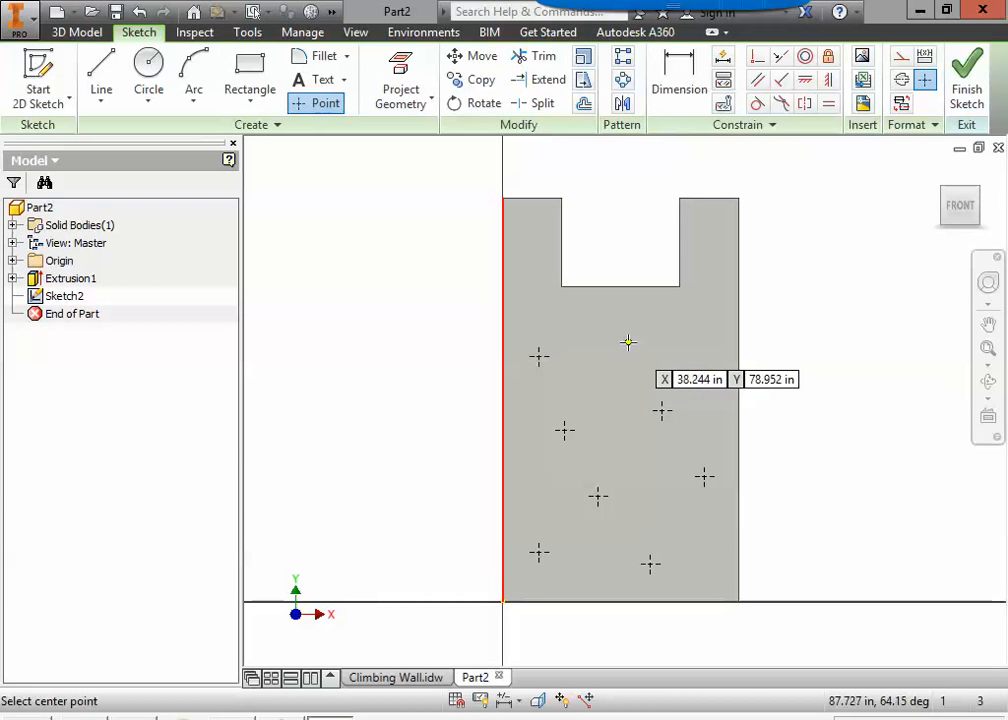
pyautogui.click(721, 368)
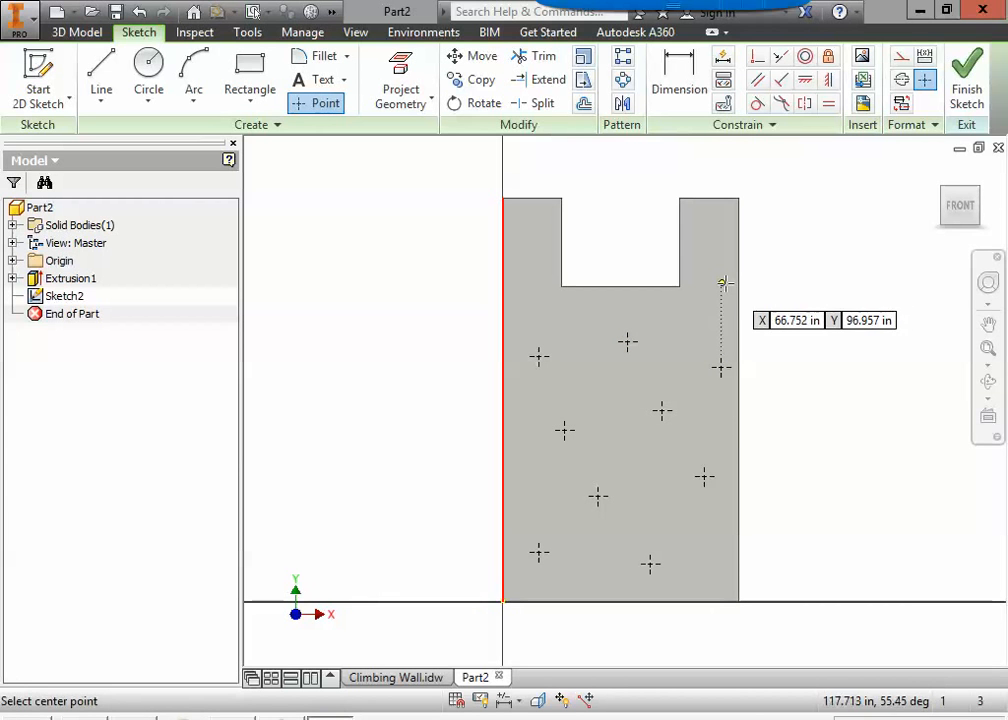
pyautogui.click(721, 284)
pyautogui.click(705, 230)
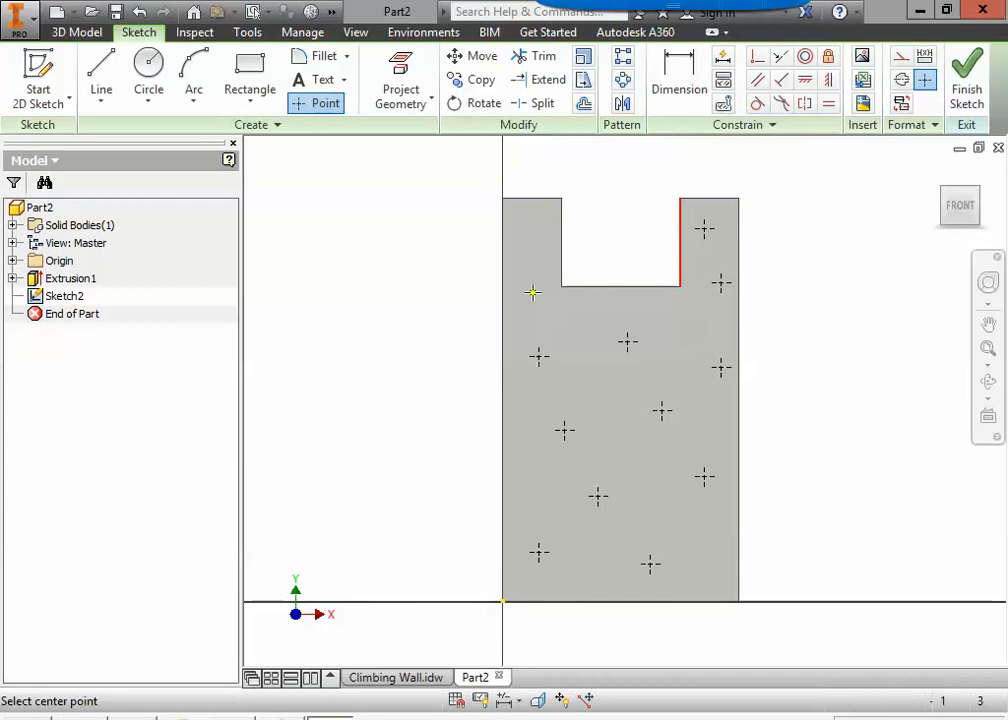
pyautogui.click(532, 292)
pyautogui.click(522, 229)
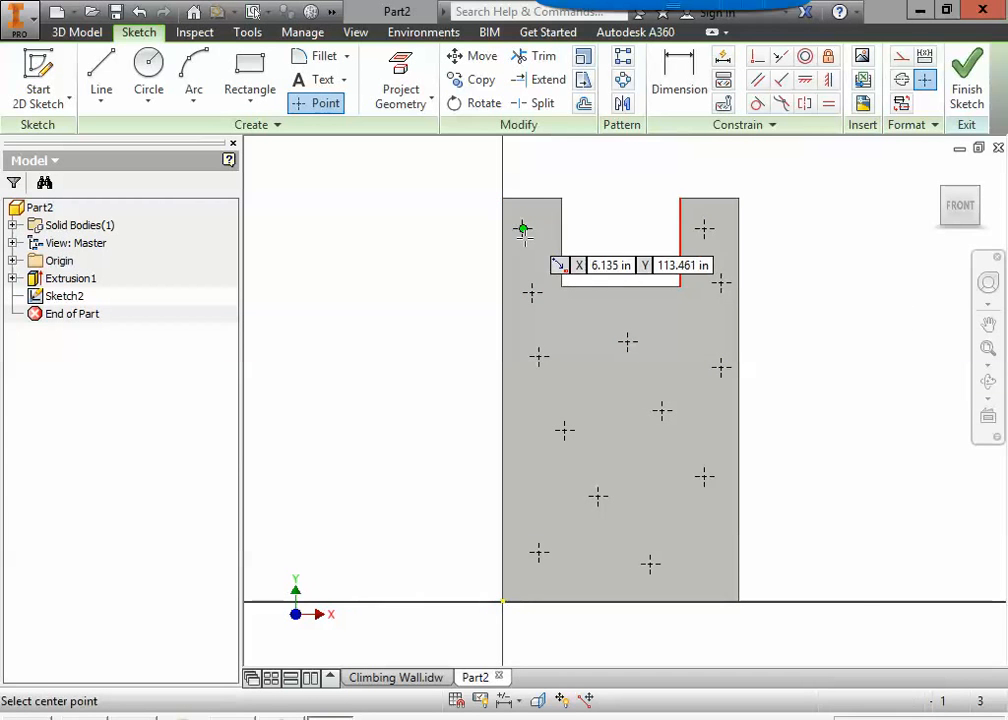
pyautogui.click(710, 563)
pyautogui.click(627, 455)
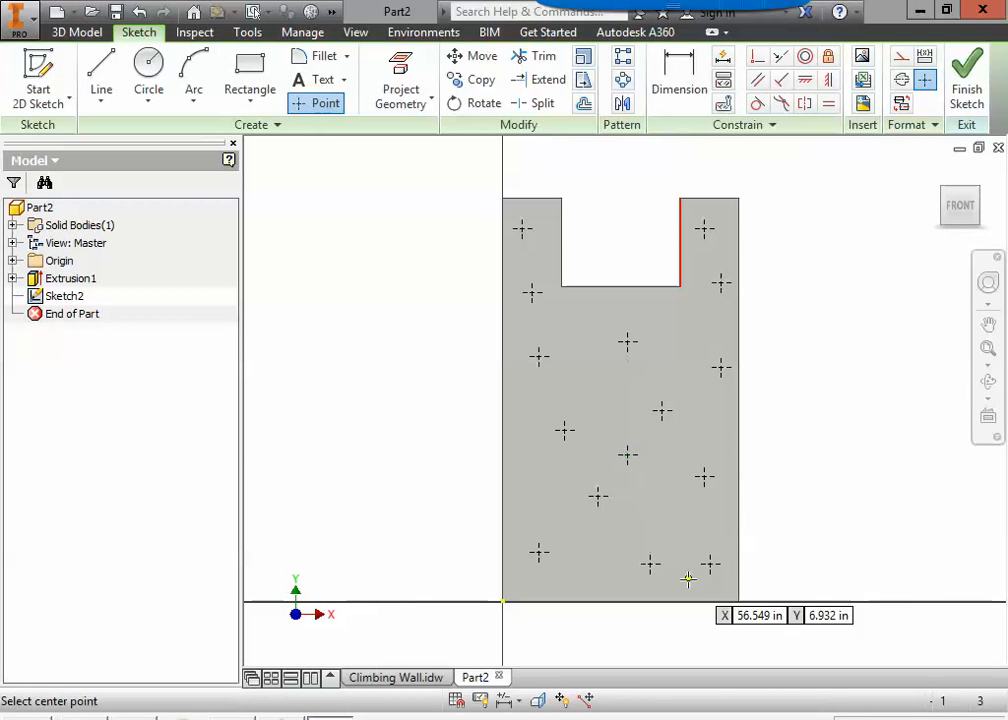
pyautogui.click(532, 496)
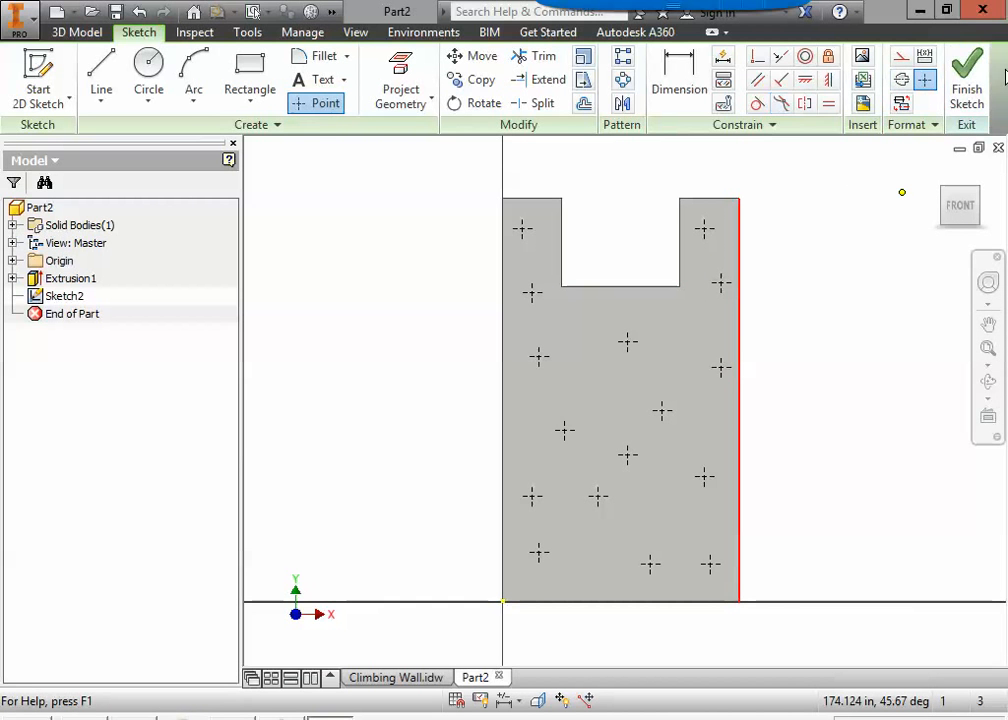
pyautogui.click(966, 80)
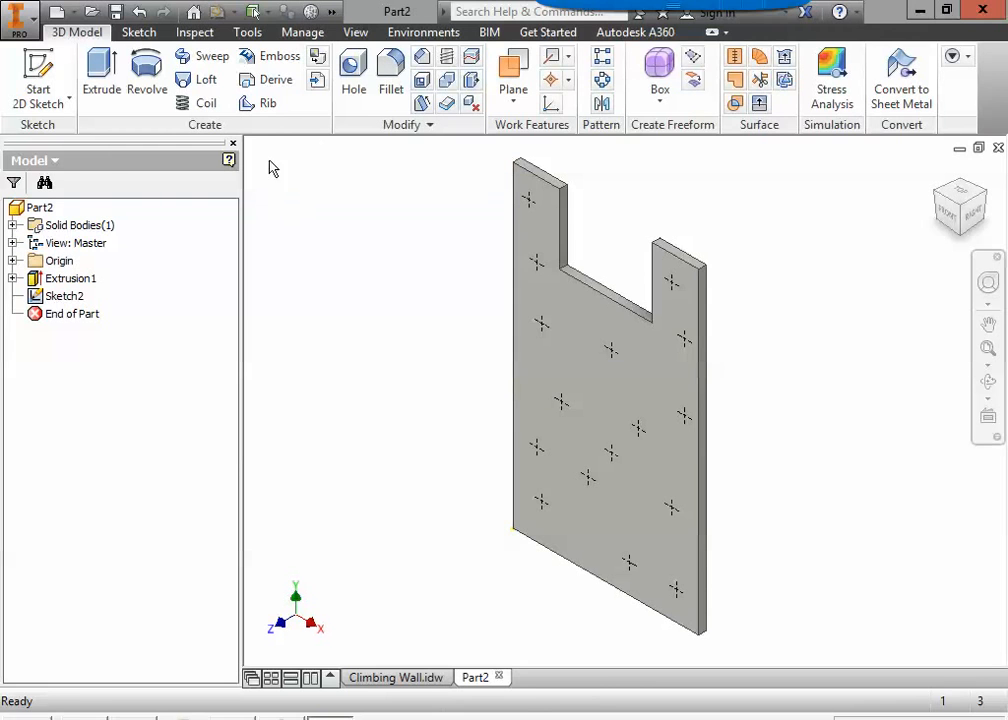
# Start a Hole feature placed from the sketch with all 16 points as centers, keeping the dialog clear of the wall.
pyautogui.click(352, 88)
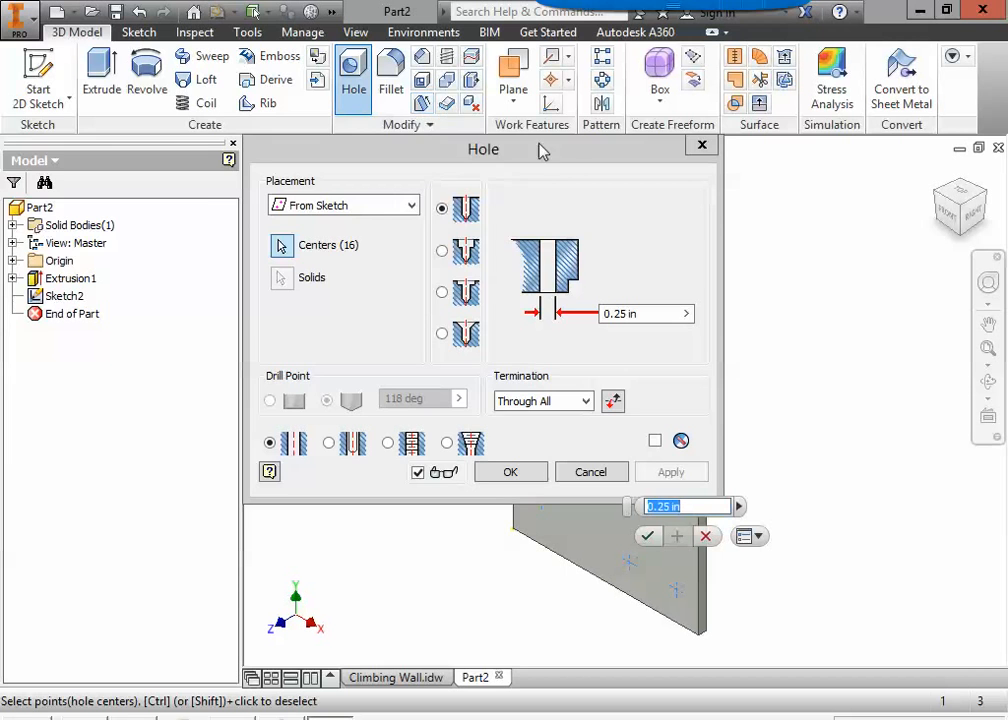
pyautogui.moveTo(540, 151); pyautogui.dragTo(325, 120)
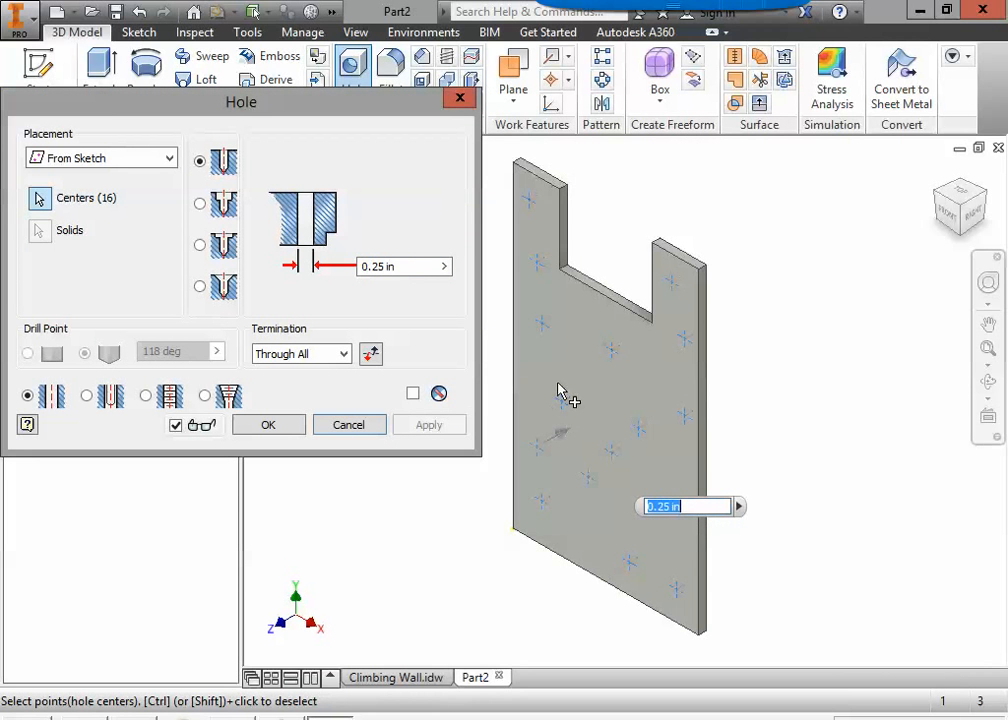
pyautogui.scroll(6, 560, 392)
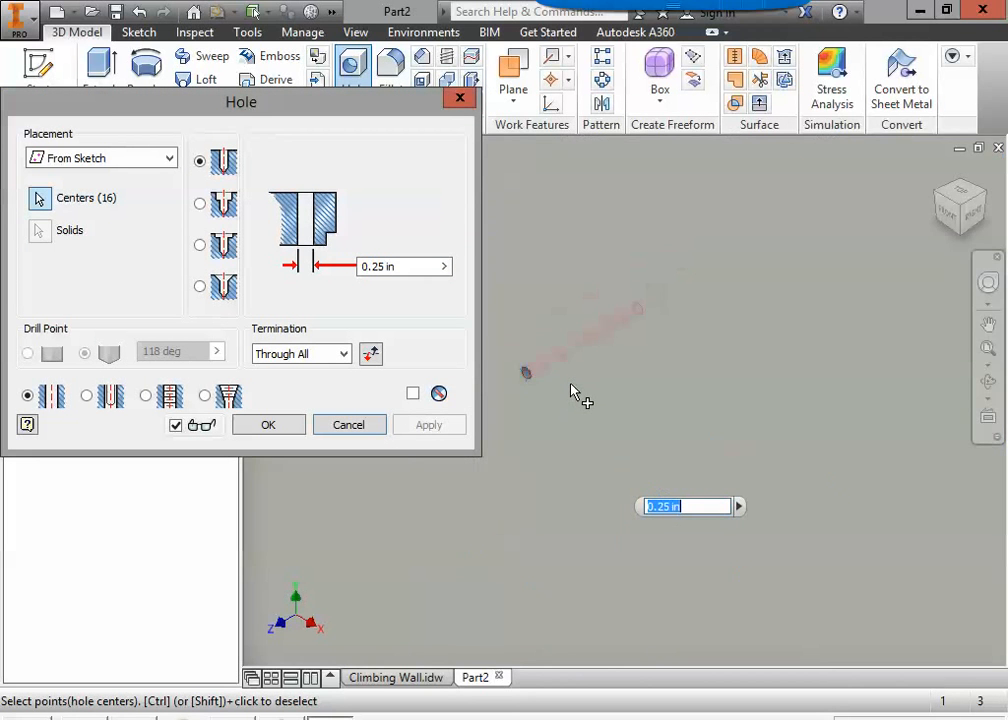
pyautogui.scroll(-6, 574, 391)
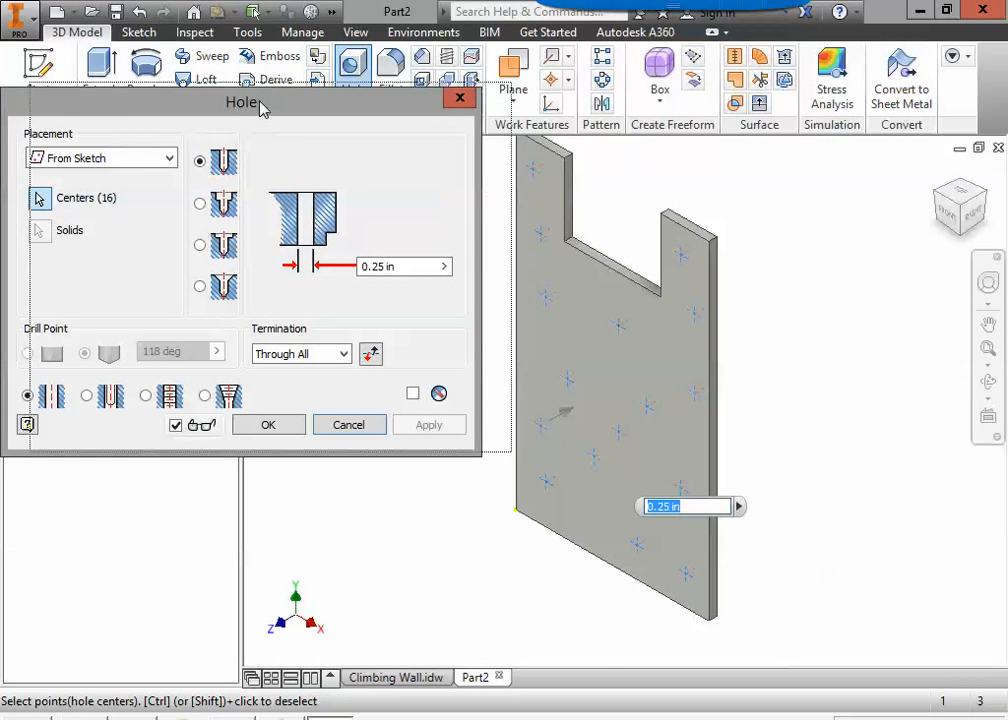
pyautogui.moveTo(231, 105); pyautogui.dragTo(261, 100)
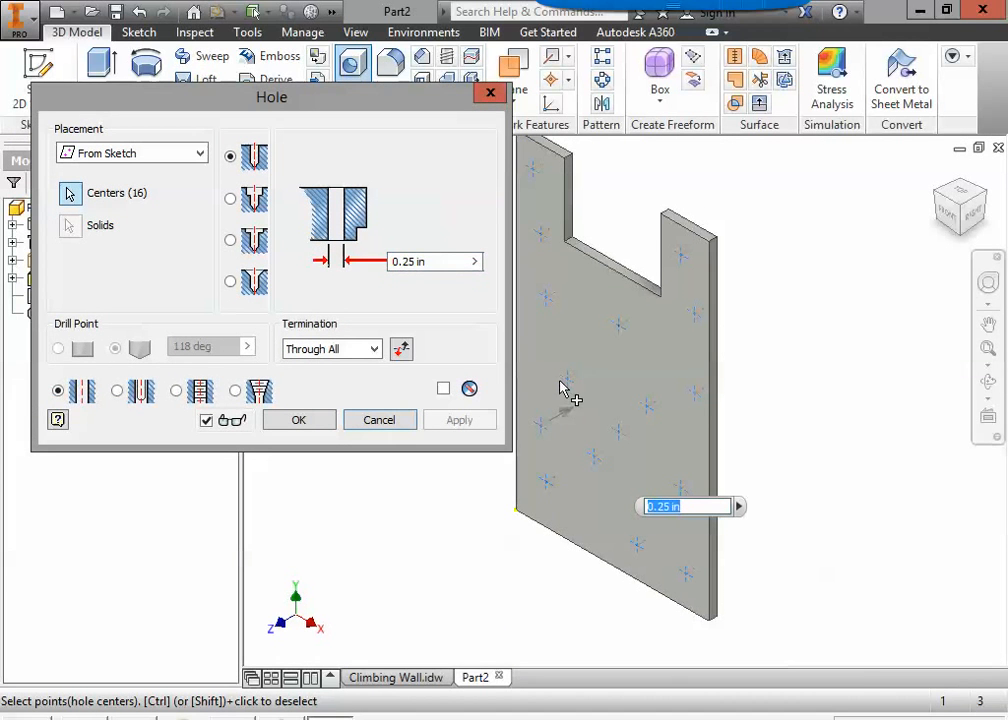
pyautogui.scroll(5, 562, 388)
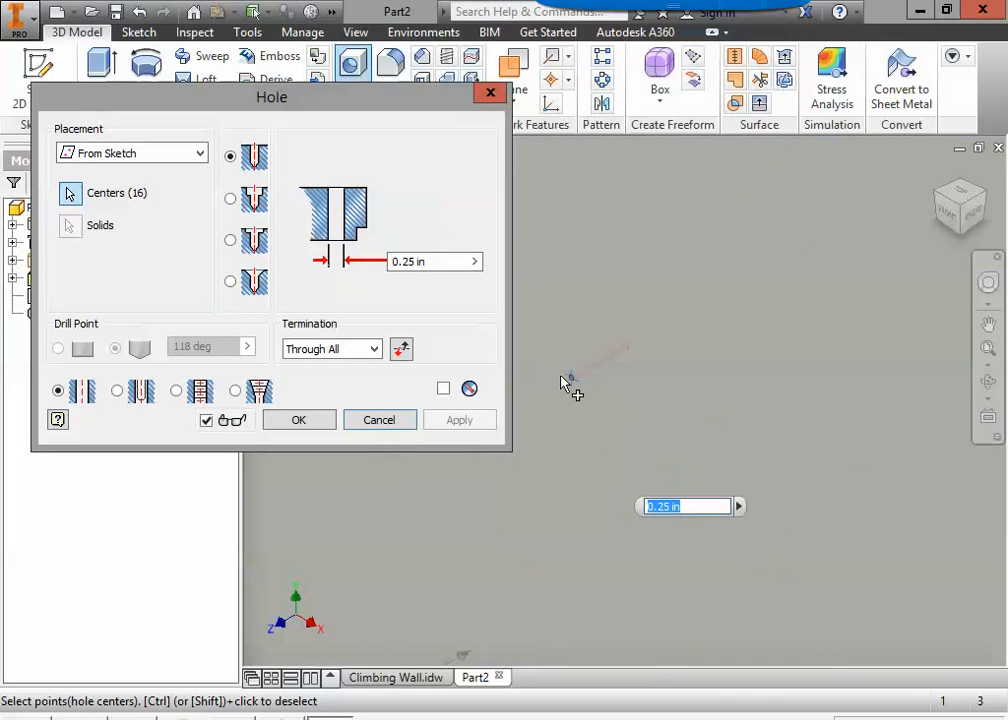
# Check the hole note in the Climbing Wall drawing and set the hole diameter to 1.75 in.
pyautogui.click(415, 678)
pyautogui.scroll(3, 792, 435)
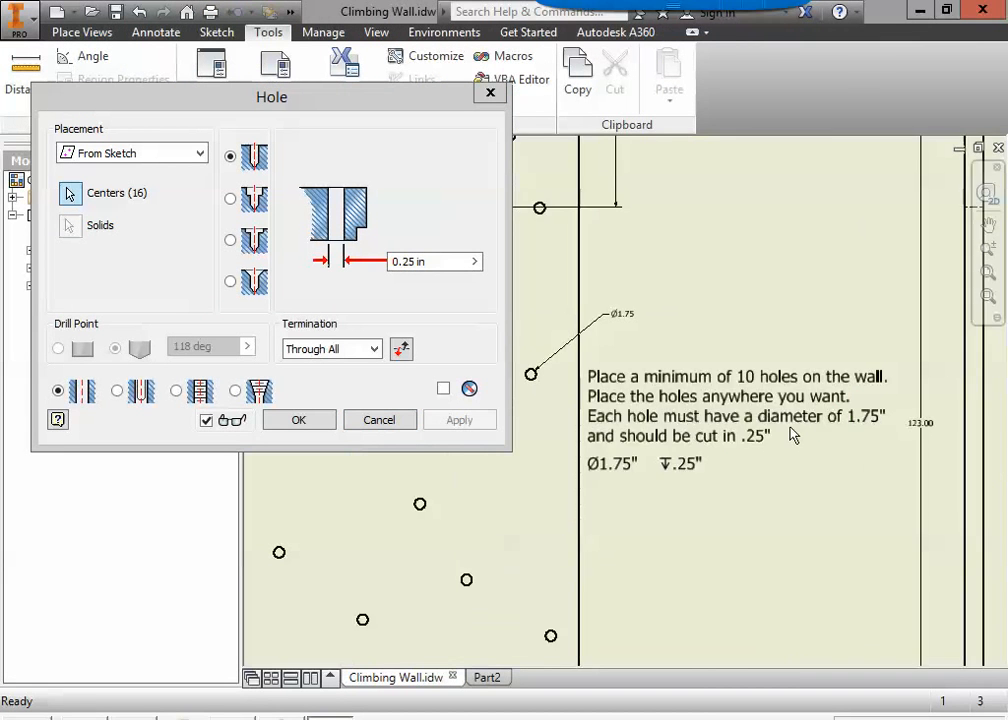
pyautogui.scroll(3, 792, 435)
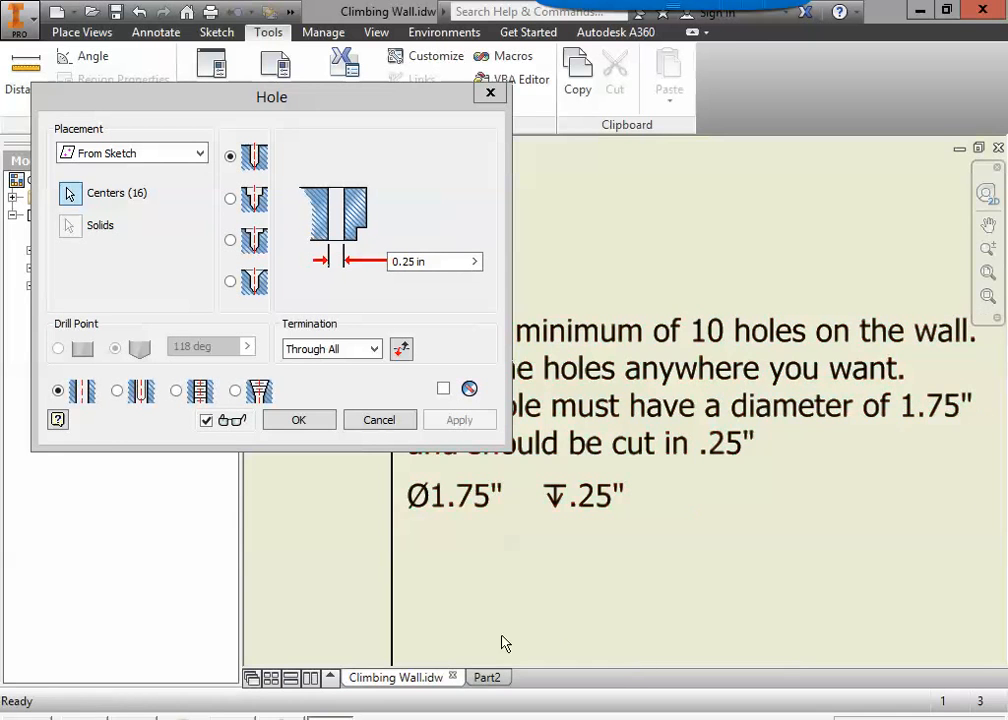
pyautogui.click(487, 678)
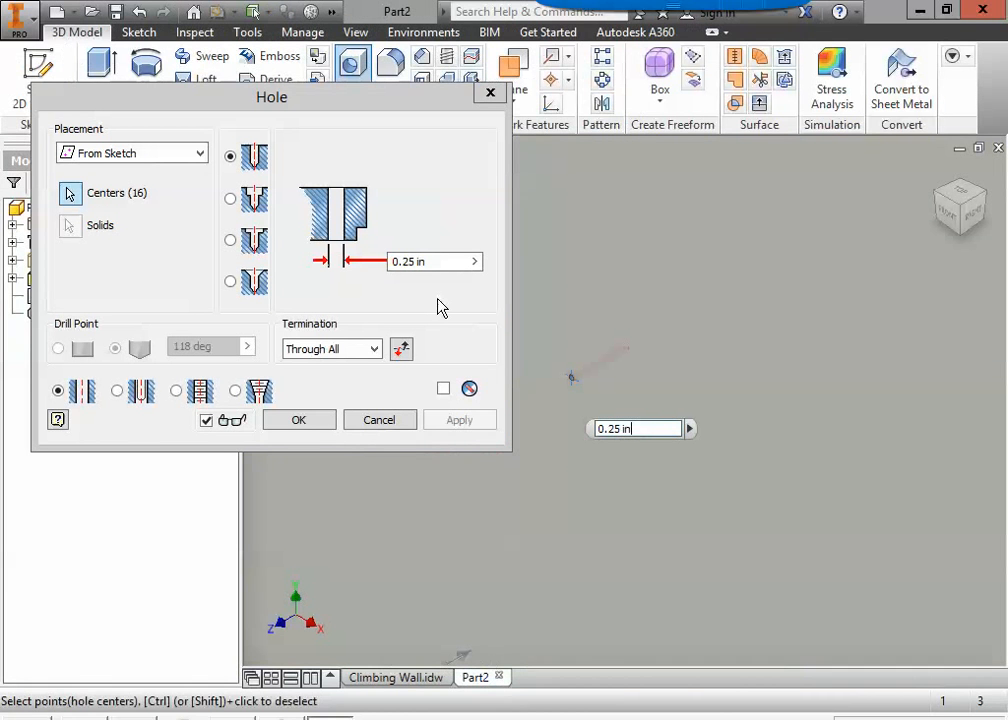
pyautogui.moveTo(441, 262); pyautogui.dragTo(355, 265)
pyautogui.write('1.75')
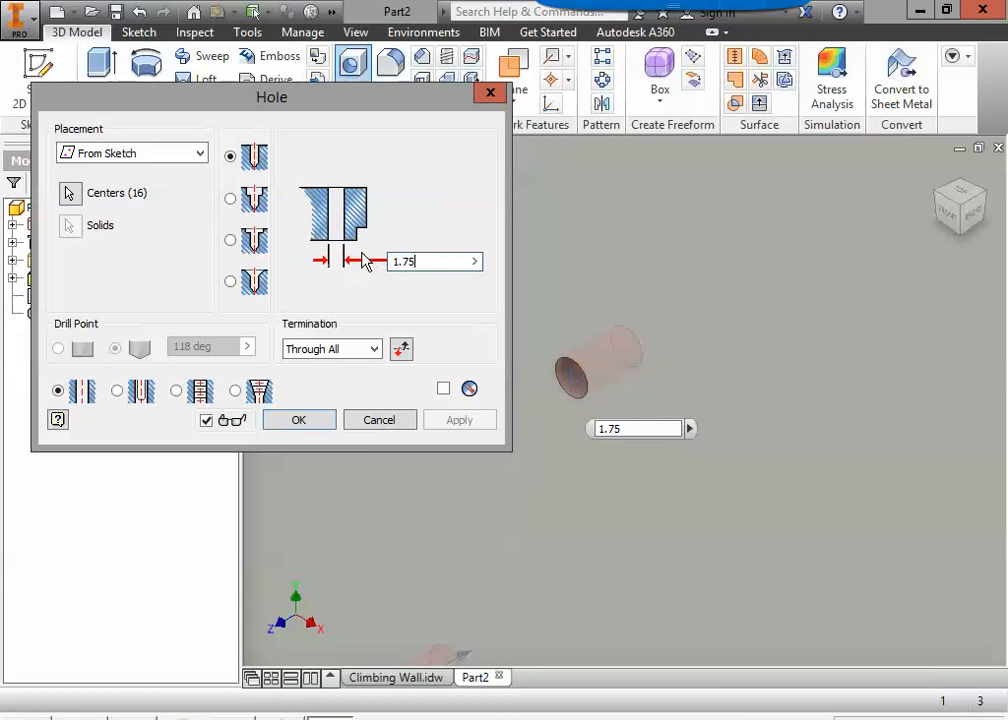
pyautogui.scroll(-5, 571, 353)
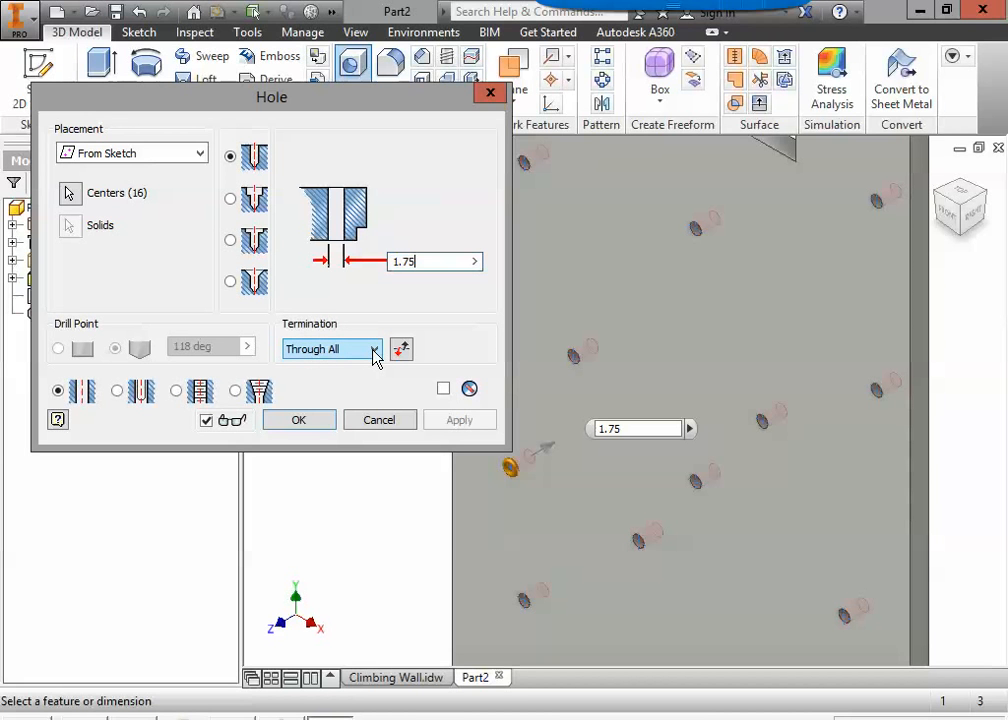
# Set the hole termination to Distance, recheck the depth in the drawing note, and set the hole depth to .25 in.
pyautogui.click(374, 350)
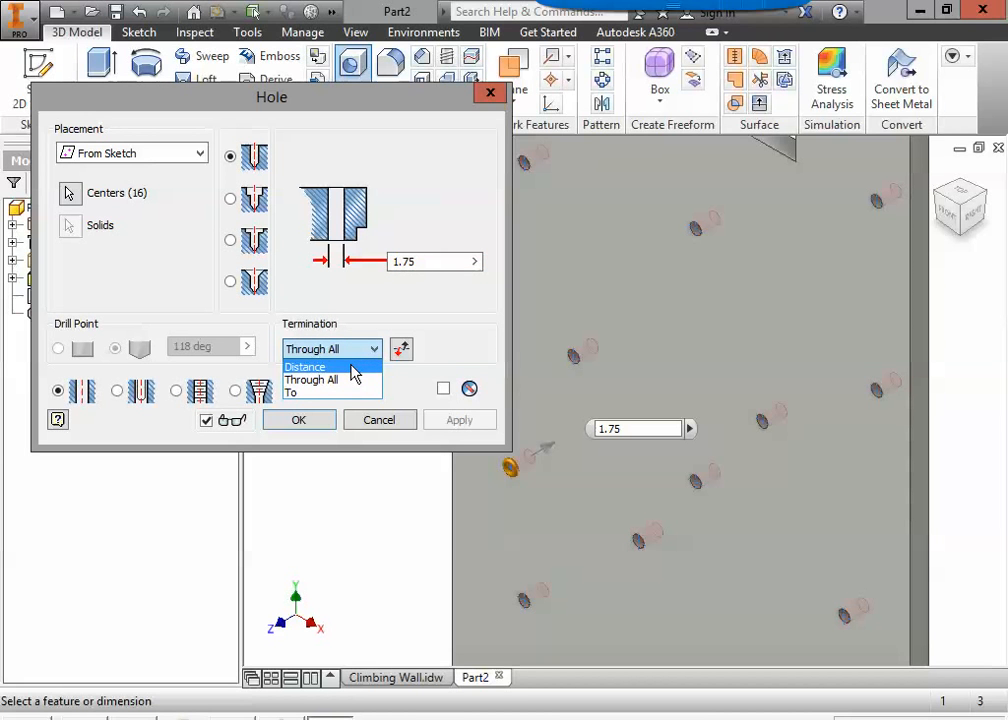
pyautogui.click(306, 367)
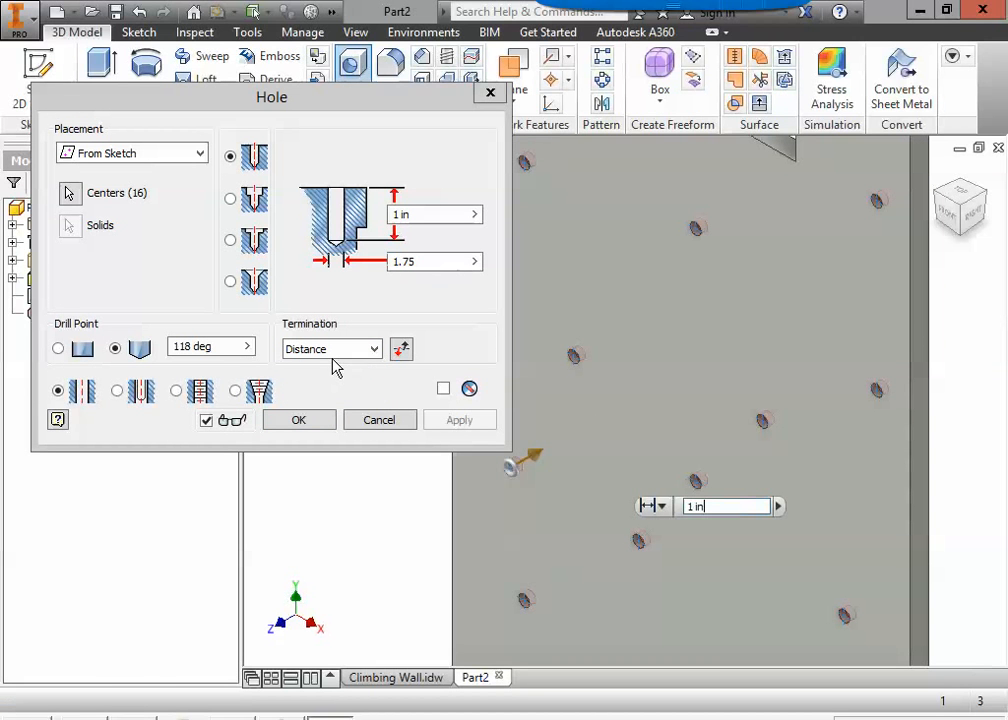
pyautogui.click(396, 677)
pyautogui.moveTo(688, 506); pyautogui.dragTo(700, 549, button='middle')
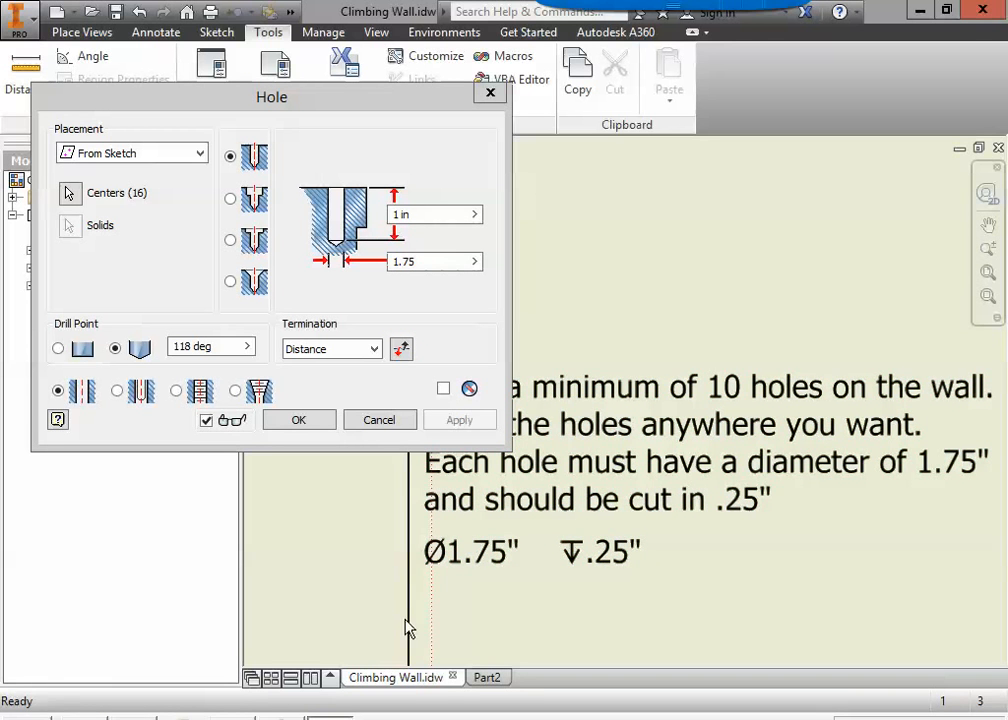
pyautogui.click(486, 677)
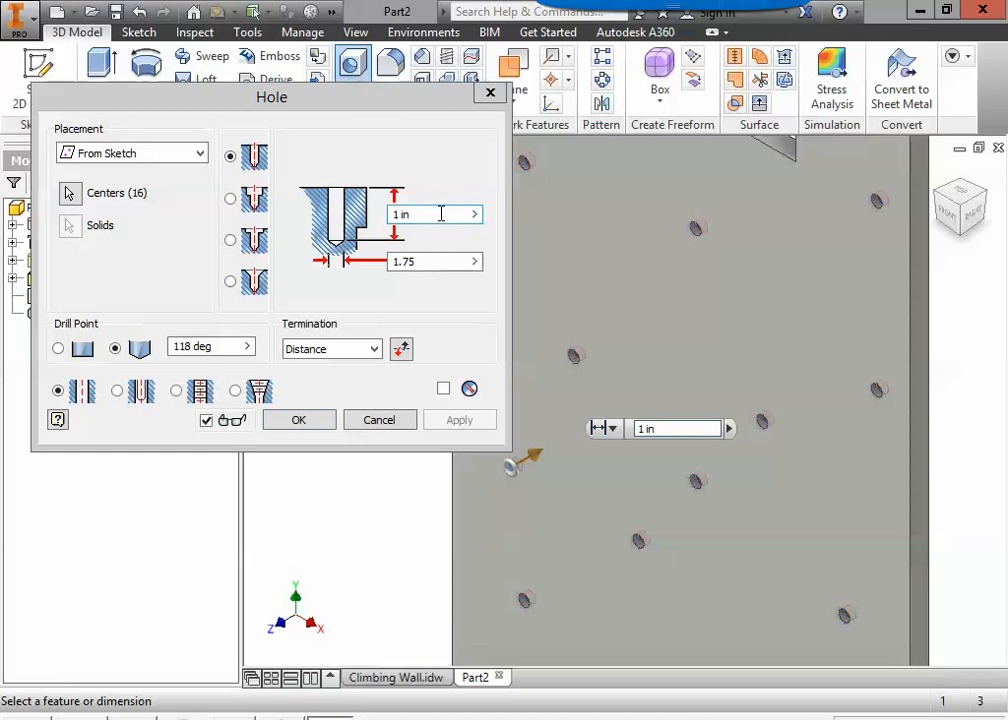
pyautogui.click(440, 213)
pyautogui.write('.25')
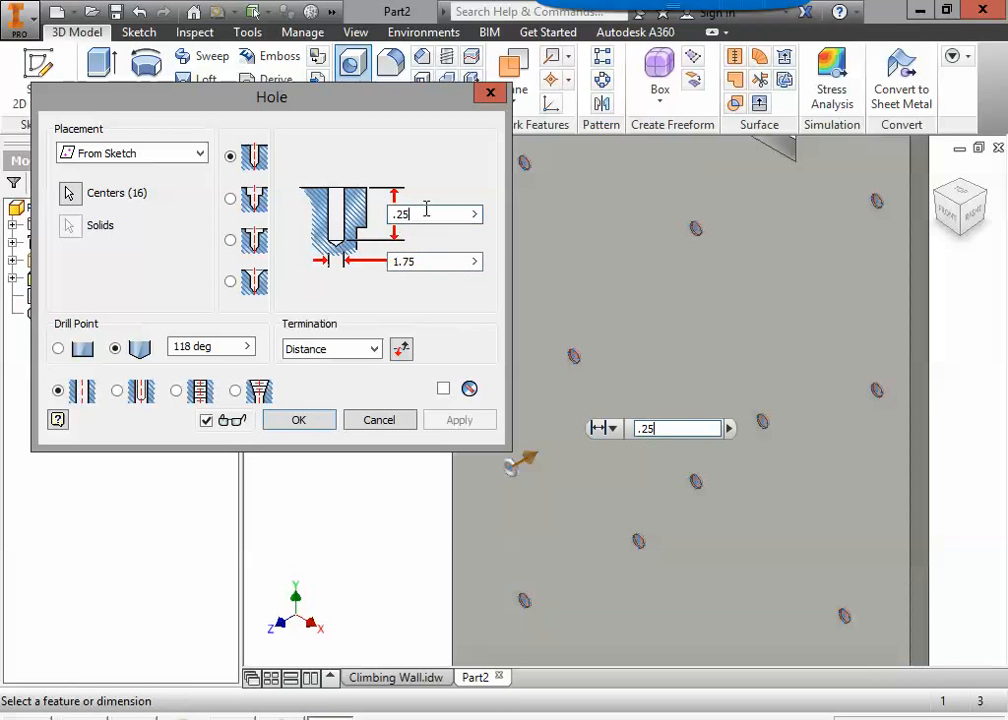
# Create the 16 holes, 1.75 in diameter and .25 in deep, in the wall face from the completed hole settings.
pyautogui.click(303, 421)
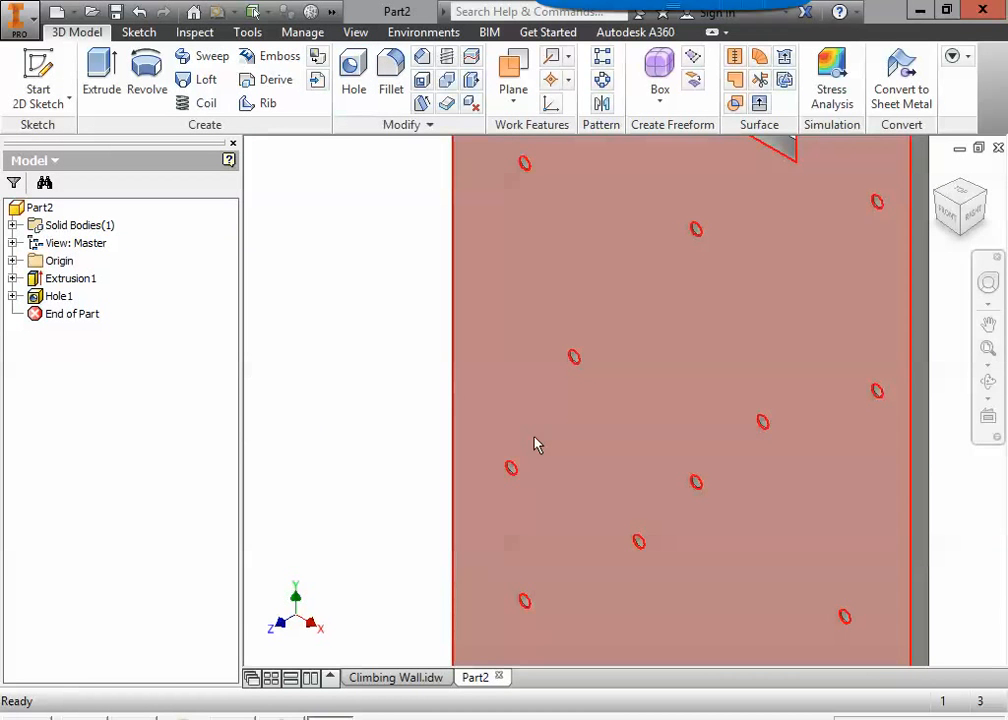
# Examine individual holes up close for their shape and depth, and inspect the whole notched wall from an angle.
pyautogui.scroll(-5, 576, 354)
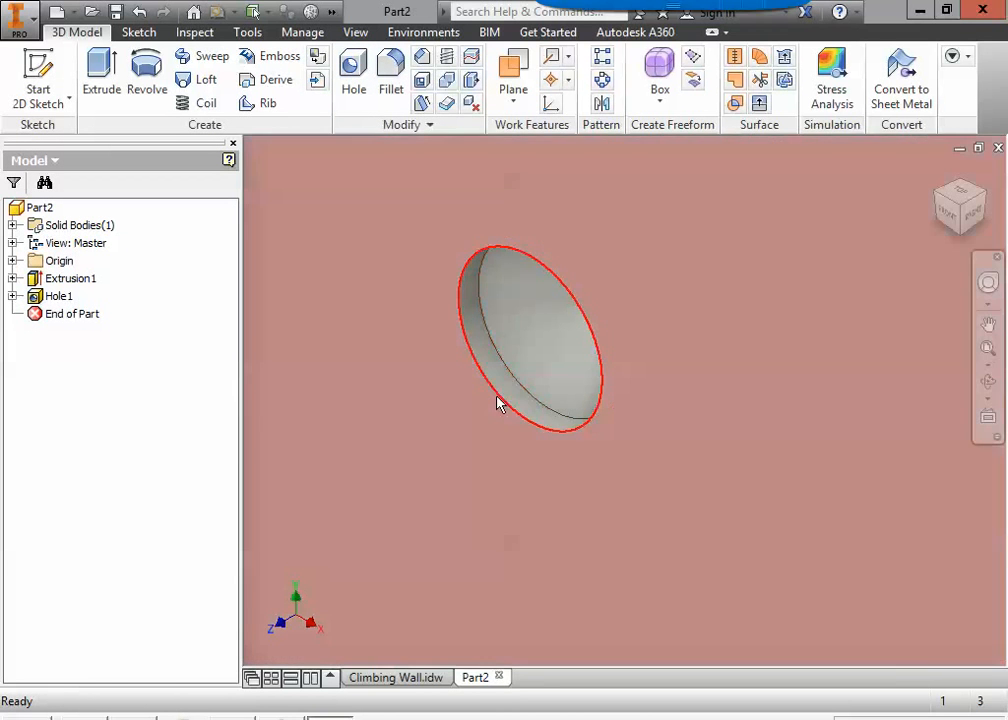
pyautogui.scroll(8, 505, 393)
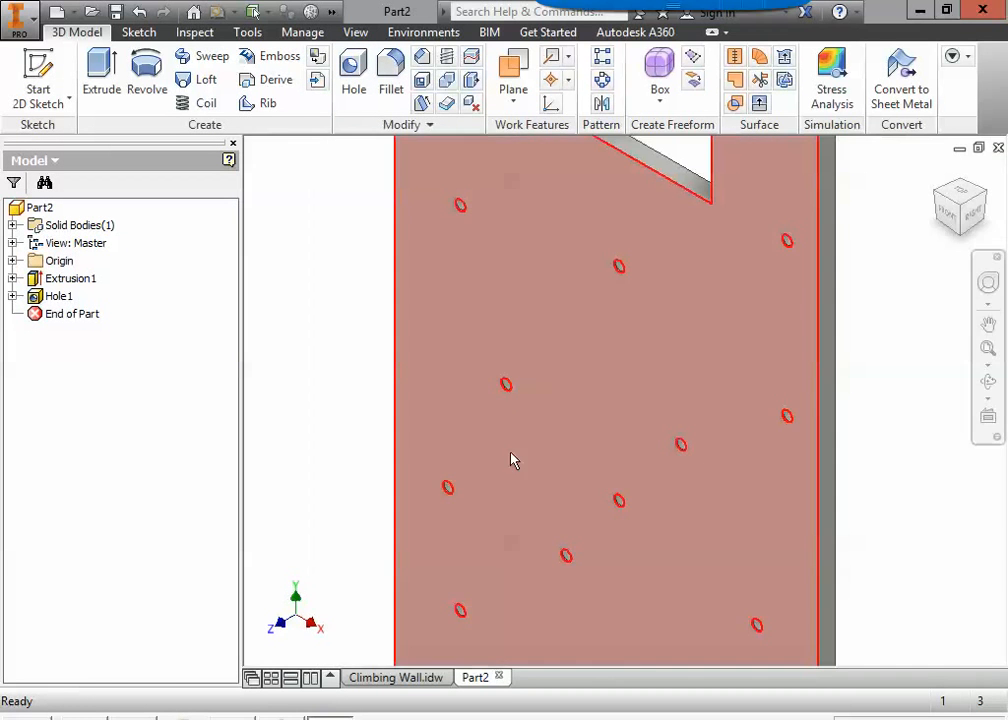
pyautogui.moveTo(510, 455); pyautogui.dragTo(507, 352, button='middle')
pyautogui.scroll(-6, 562, 457)
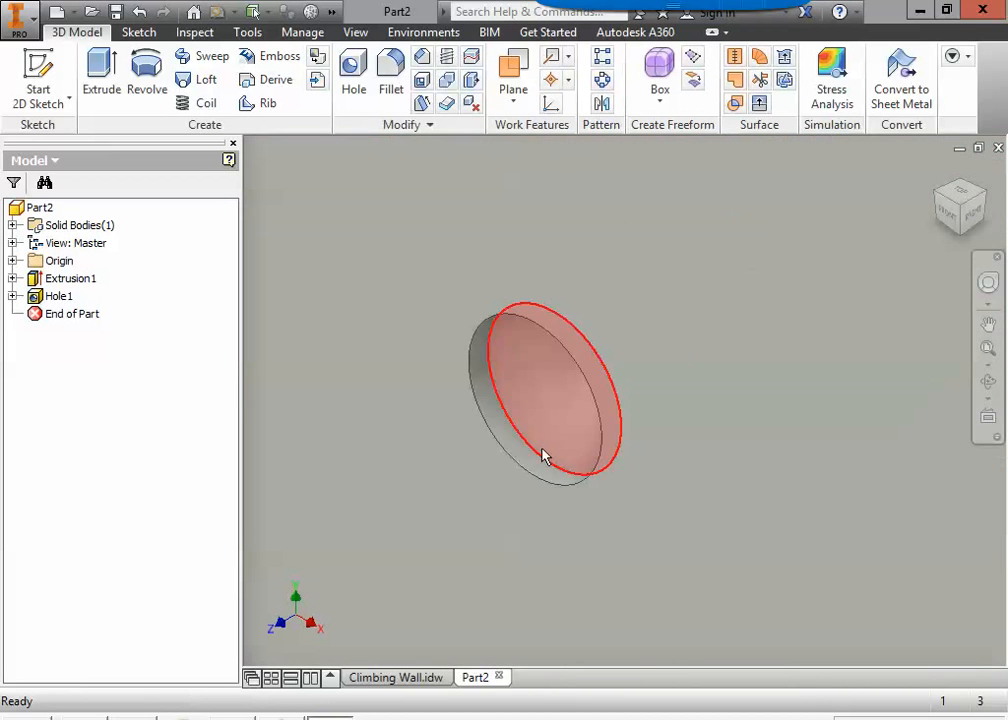
pyautogui.scroll(8, 510, 470)
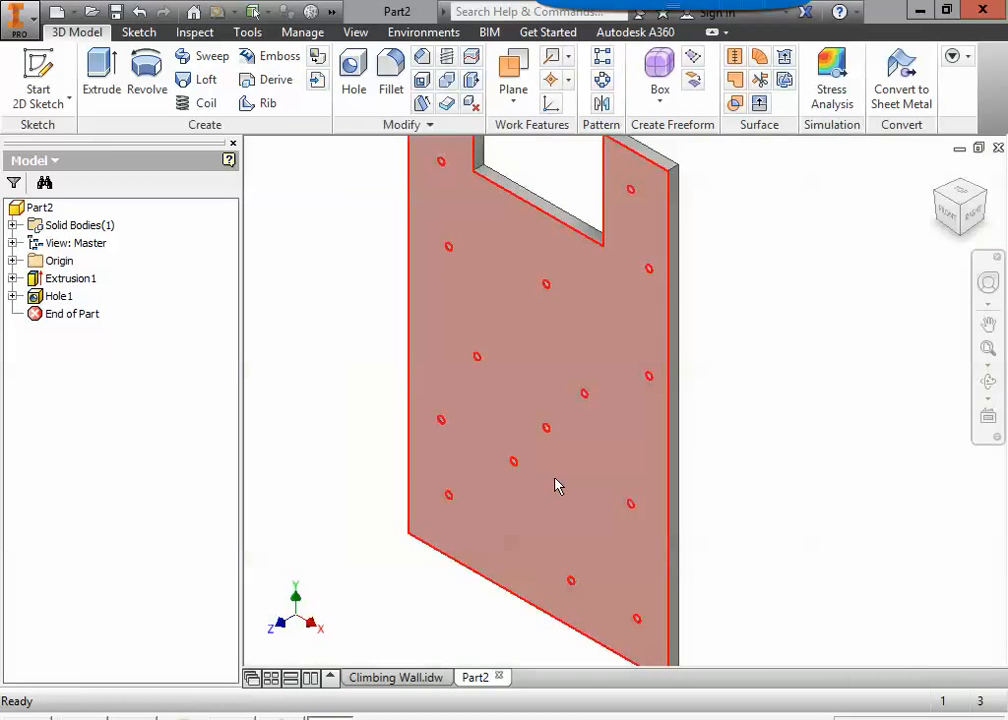
pyautogui.moveTo(556, 484); pyautogui.dragTo(614, 500, button='middle')
pyautogui.scroll(3, 632, 534)
pyautogui.scroll(-3, 597, 490)
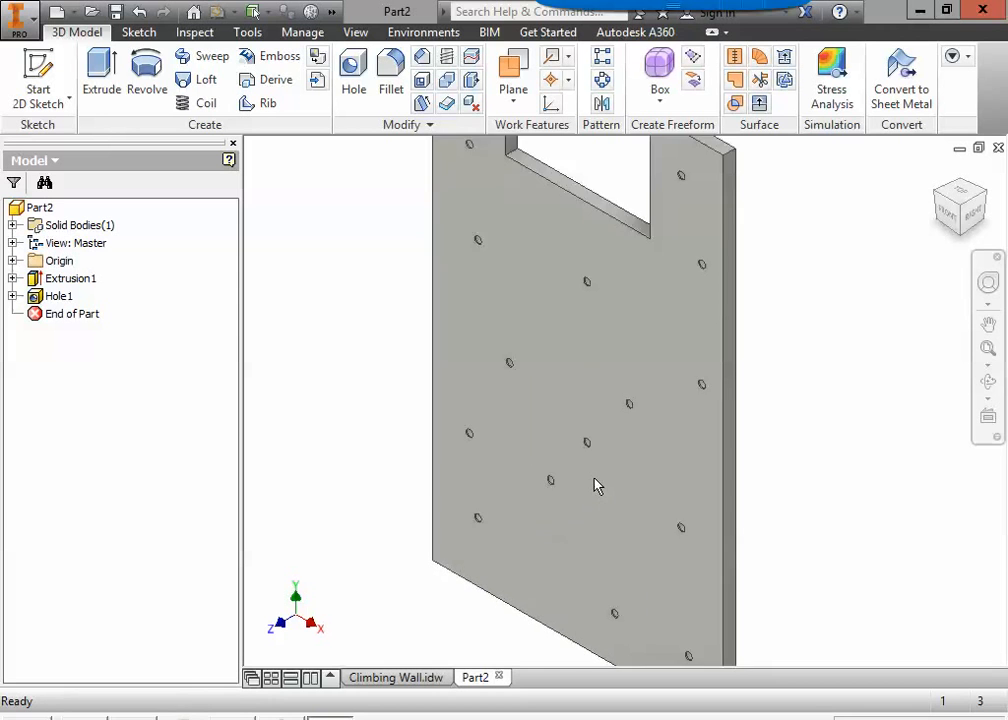
pyautogui.scroll(2, 596, 480)
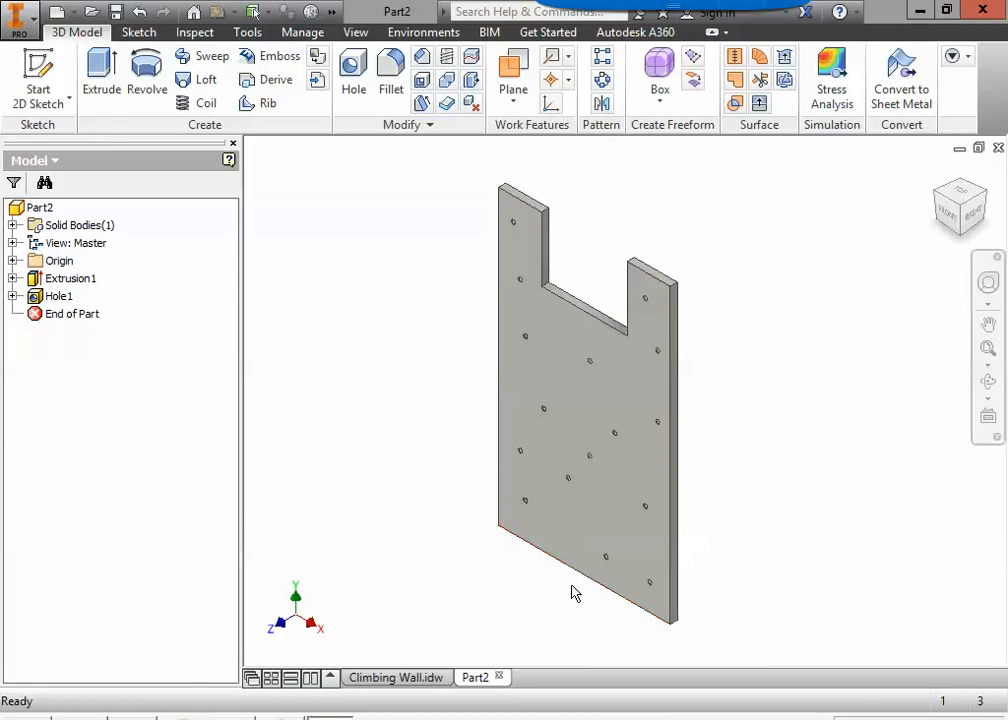
pyautogui.moveTo(585, 560)
pyautogui.keyDown('shift'); pyautogui.mouseDown(button='middle')
pyautogui.moveTo(700, 552)
pyautogui.moveTo(729, 576)
pyautogui.moveTo(720, 563)
pyautogui.moveTo(668, 556)
pyautogui.moveTo(633, 577)
pyautogui.moveTo(572, 549)
pyautogui.moveTo(573, 593)
pyautogui.moveTo(562, 576)
pyautogui.moveTo(574, 558)
pyautogui.moveTo(628, 553)
pyautogui.moveTo(686, 578)
pyautogui.moveTo(610, 545)
pyautogui.moveTo(576, 562)
pyautogui.moveTo(576, 583)
pyautogui.moveTo(569, 567)
pyautogui.moveTo(583, 545)
pyautogui.moveTo(691, 562)
pyautogui.moveTo(693, 576)
pyautogui.moveTo(601, 553)
pyautogui.moveTo(590, 569)
pyautogui.mouseUp(button='middle'); pyautogui.keyUp('shift')
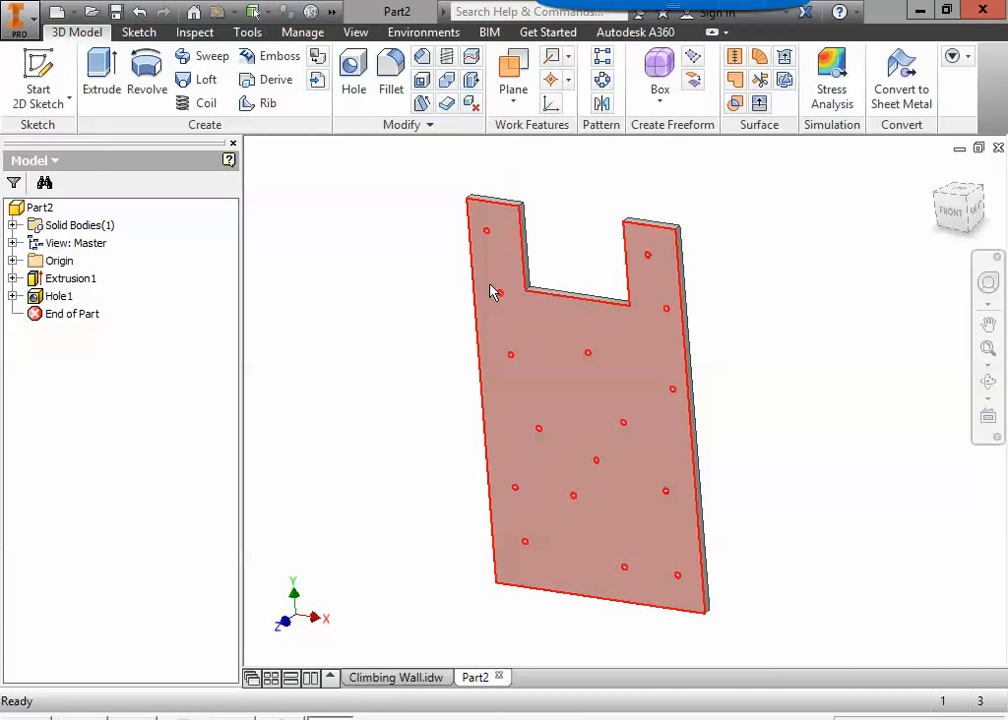